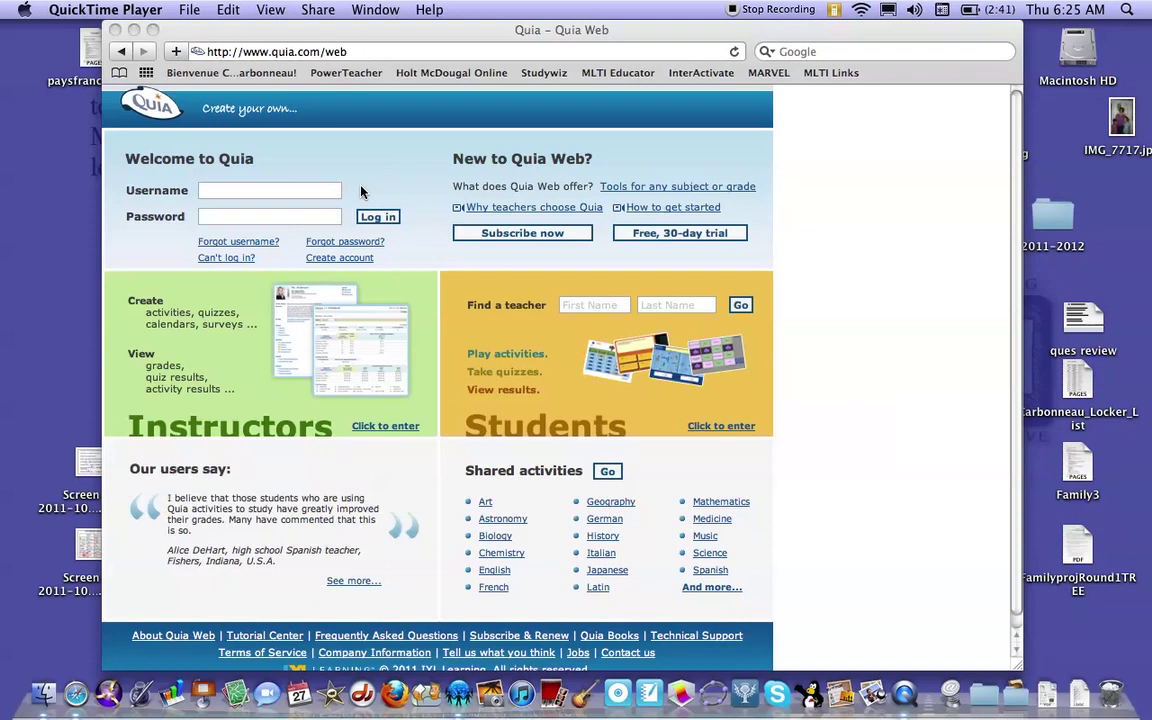
Step: Log in to Quia with the student's username and password, fixing a typo in the username
left_click(306, 189)
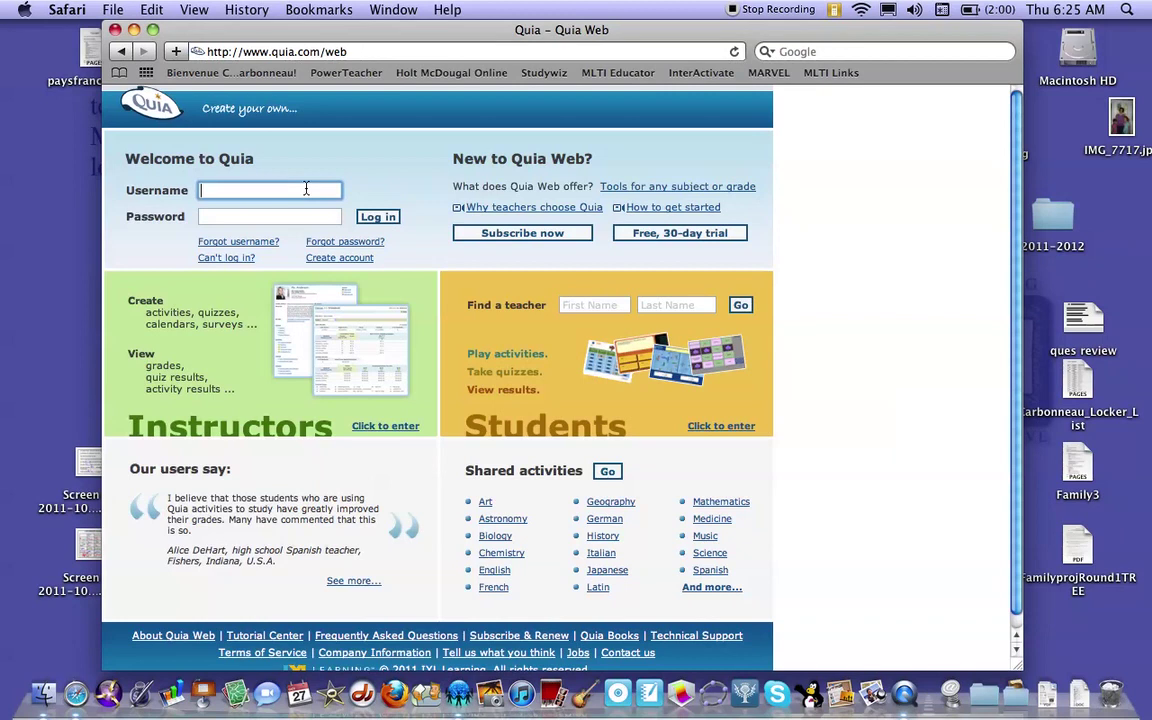
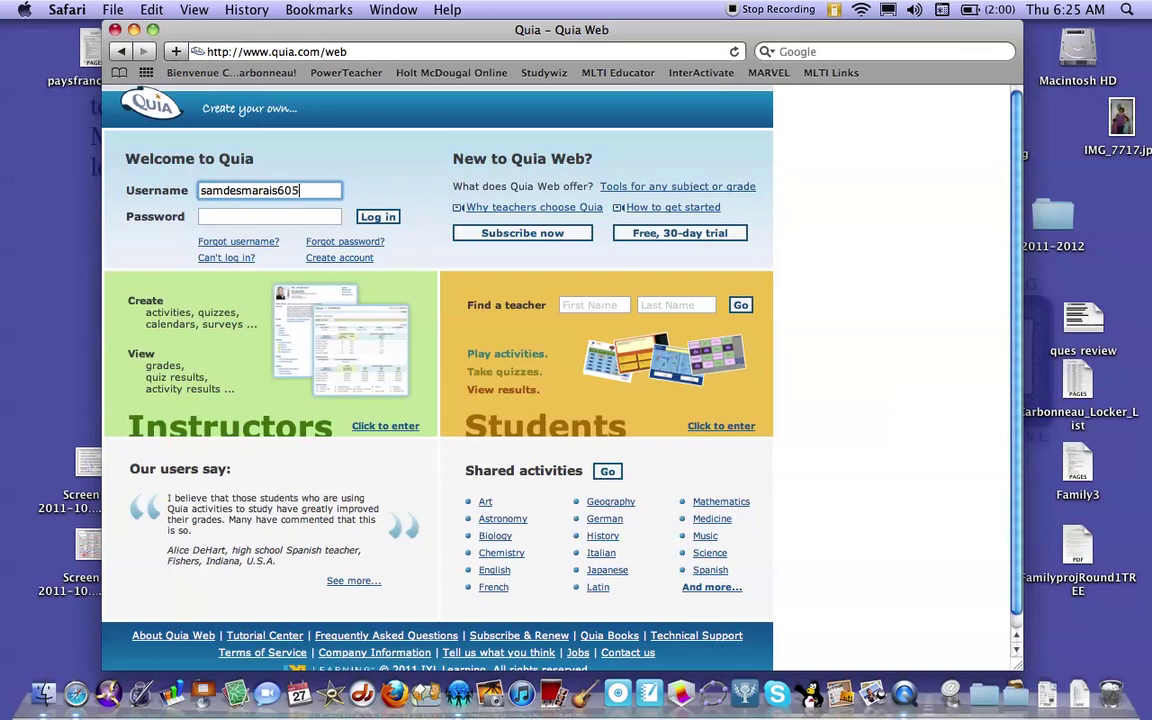
left_click(279, 218)
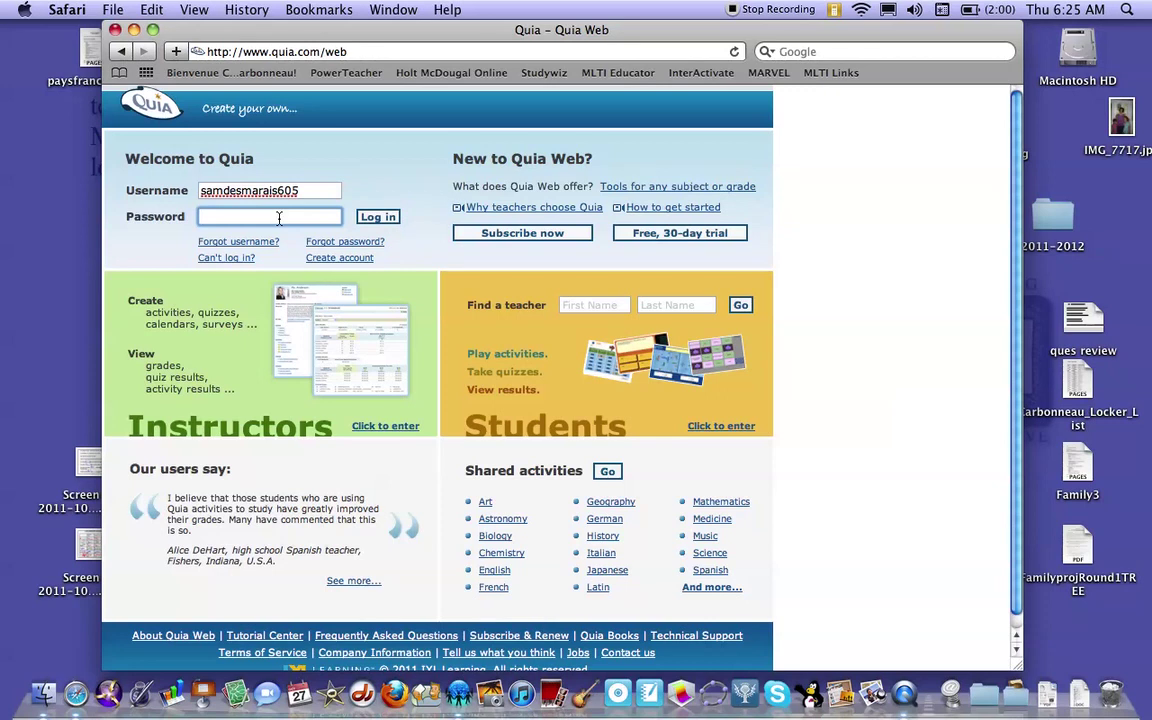
left_click(385, 218)
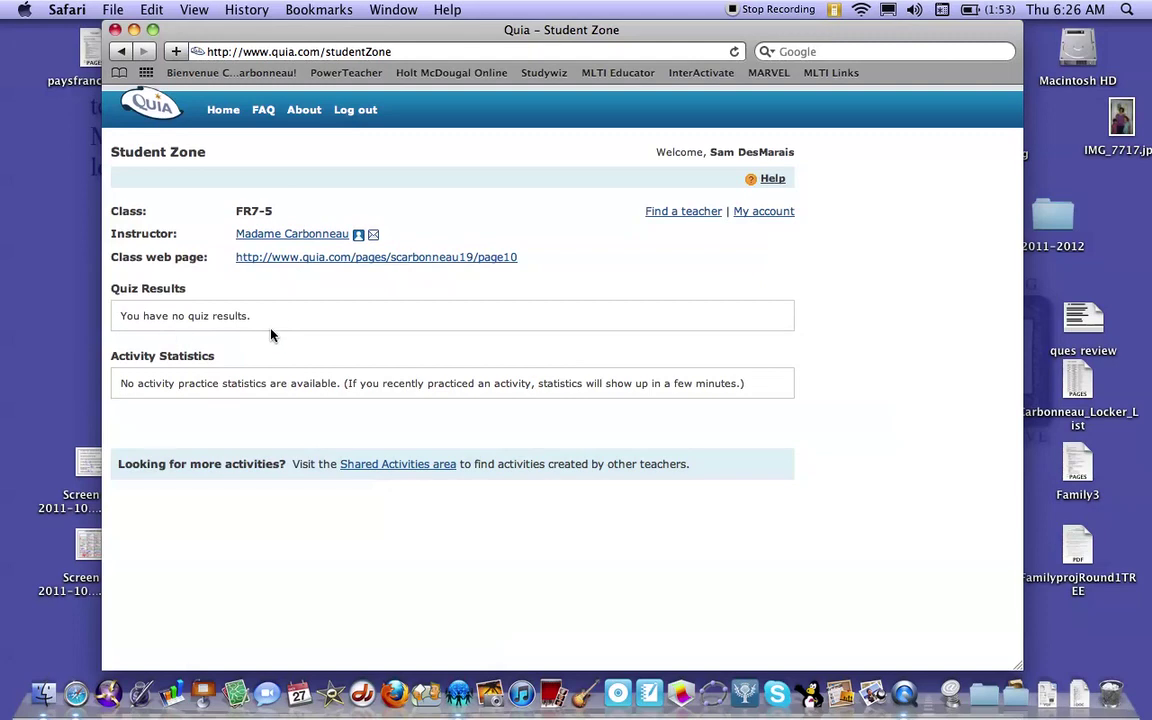
Step: Open 'les numéros 0-30' from the class page, enter the quiz username and password, and start it
left_click(331, 258)
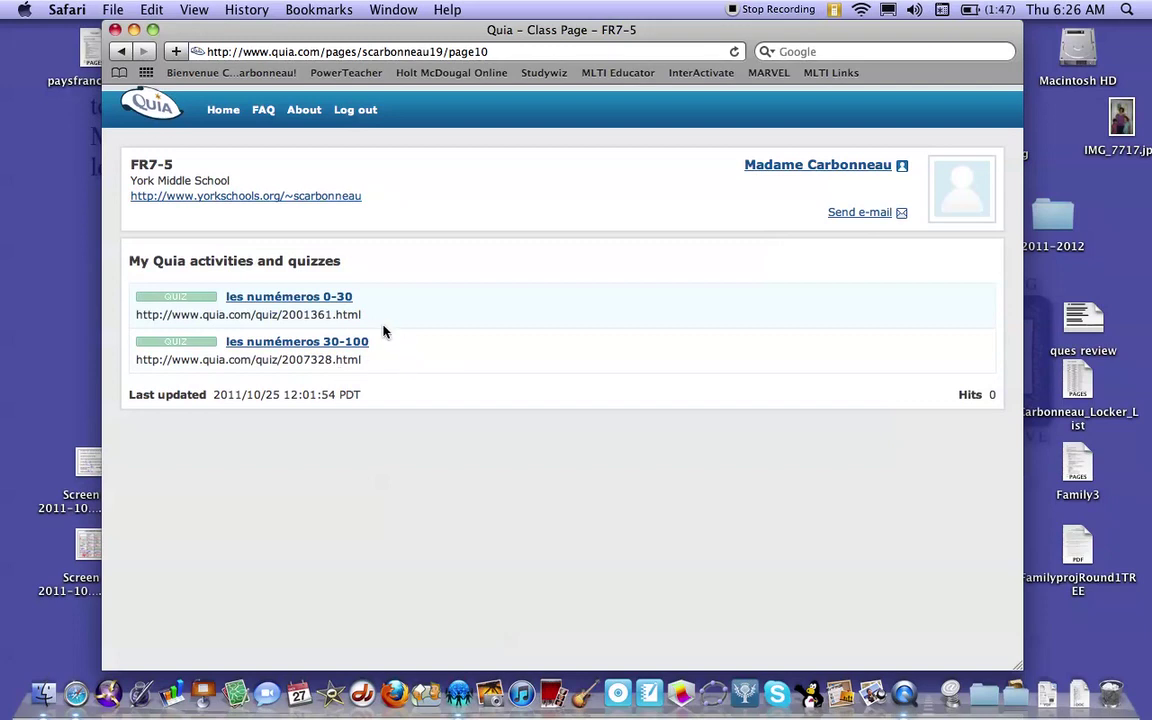
left_click(338, 299)
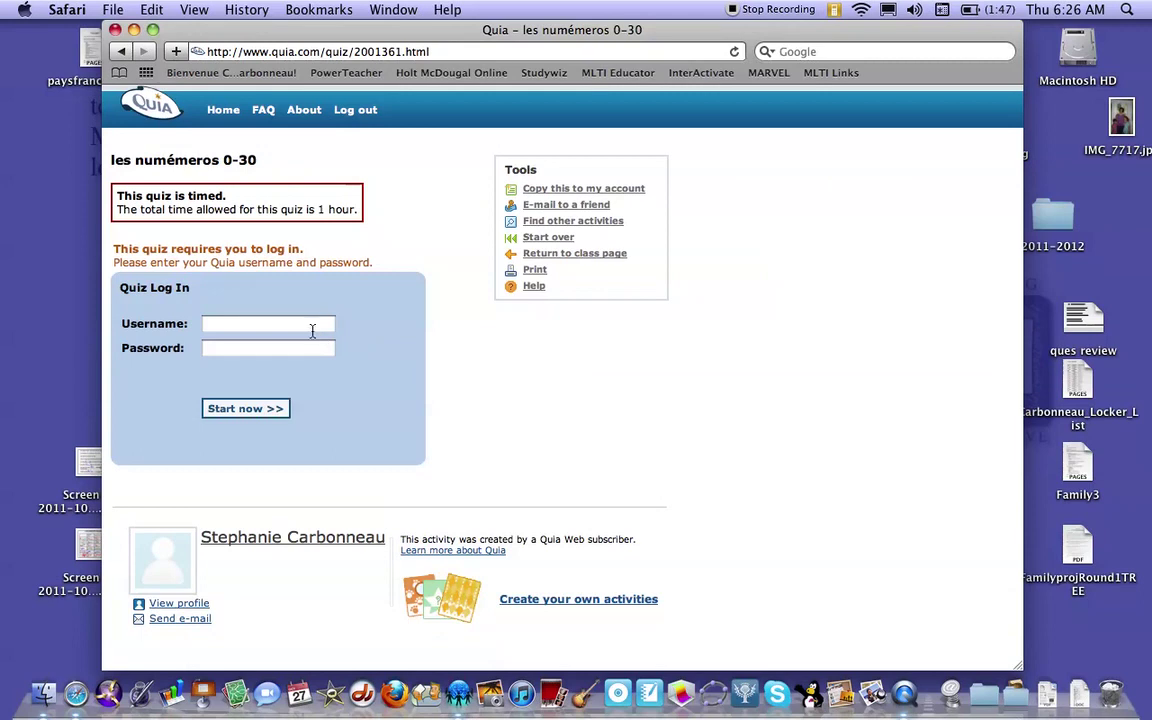
left_click(312, 328)
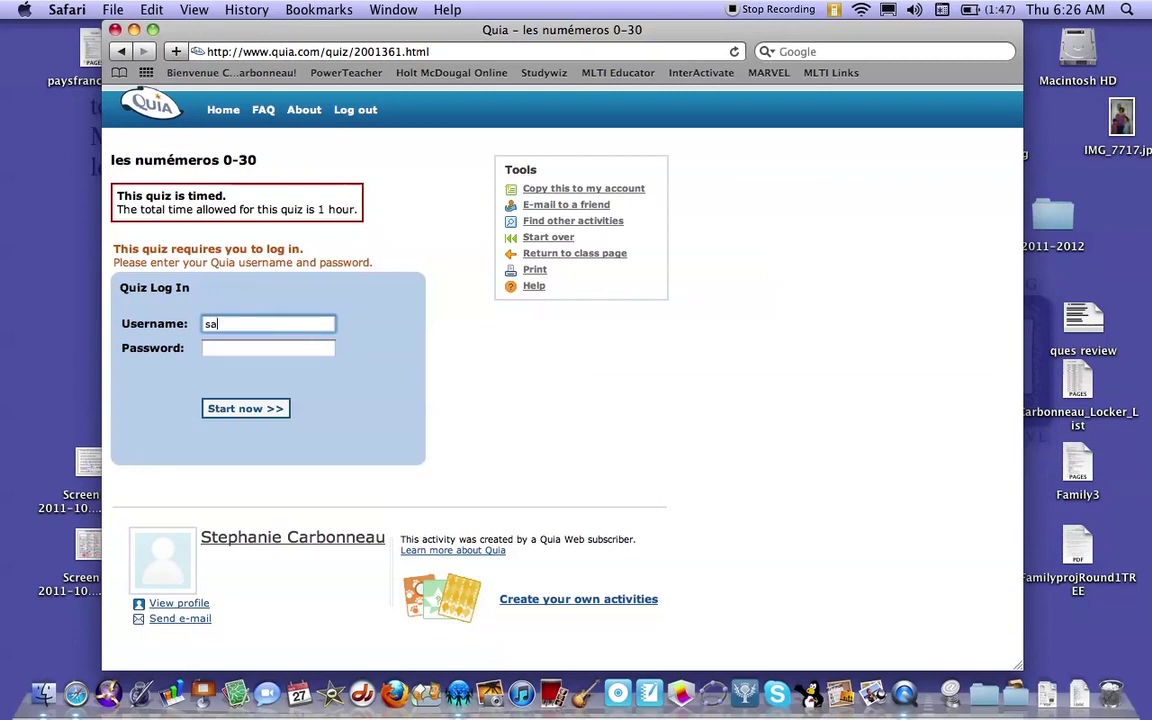
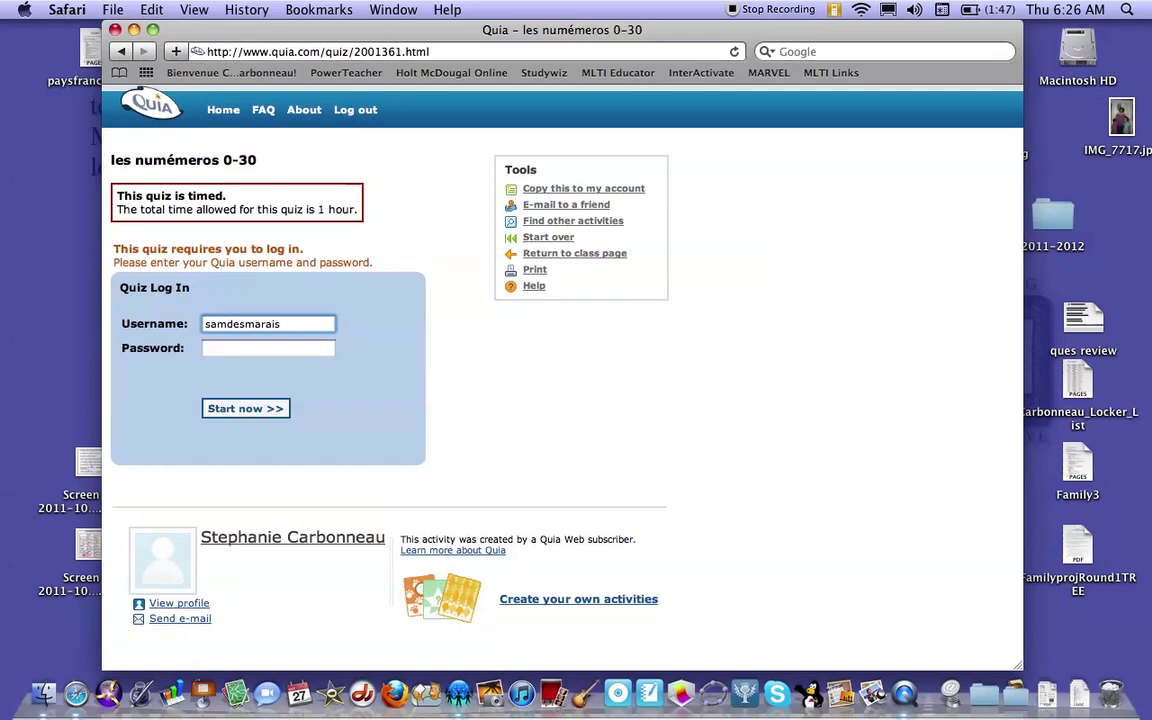
left_click(305, 344)
type("••")
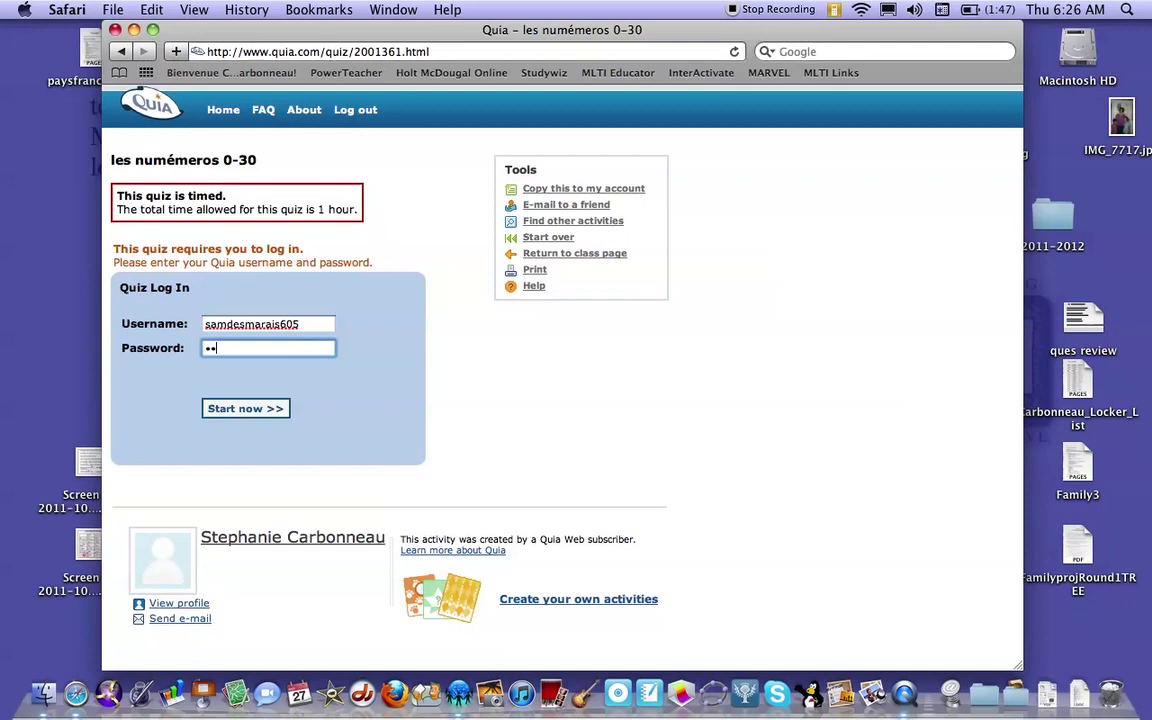
type("•••••")
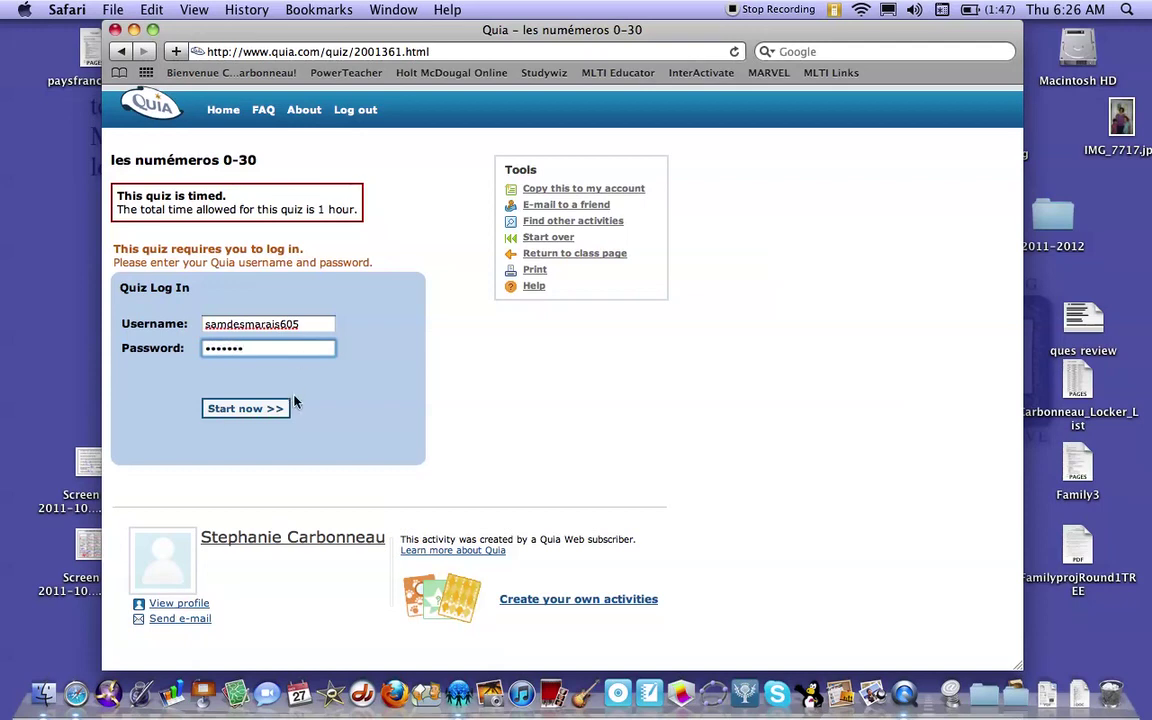
left_click(258, 412)
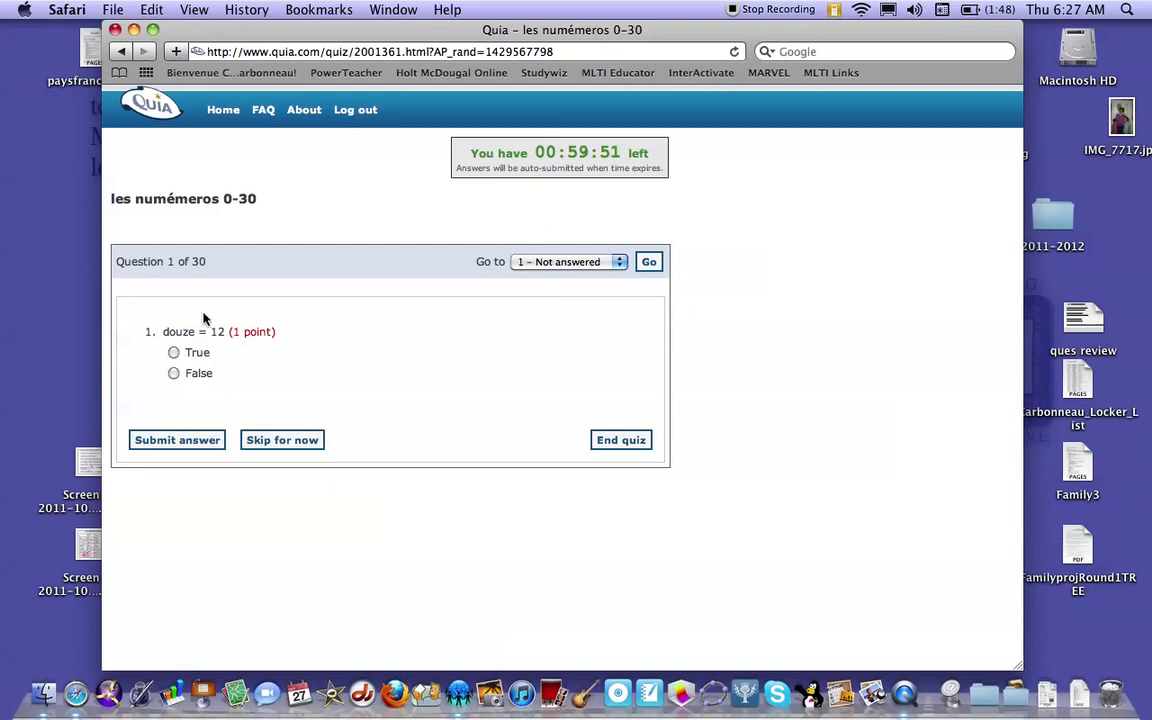
Step: Answer question 1 with True and question 2 with vingt, submitting each
left_click(174, 354)
left_click(197, 443)
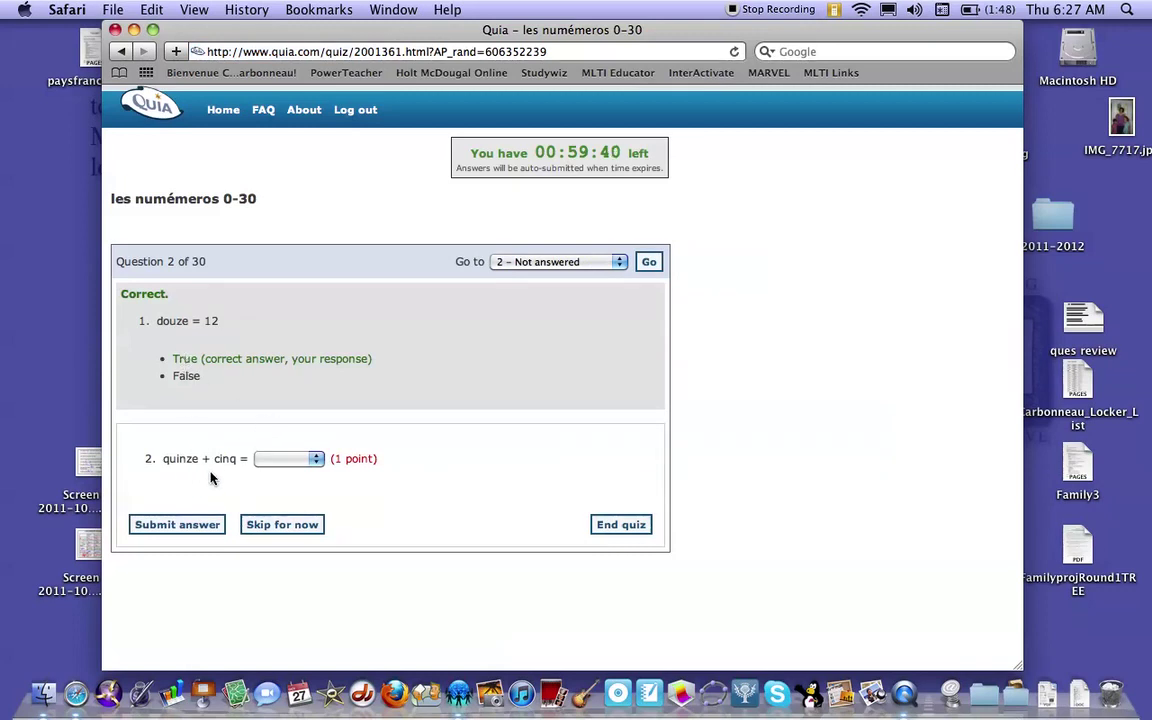
left_click(282, 459)
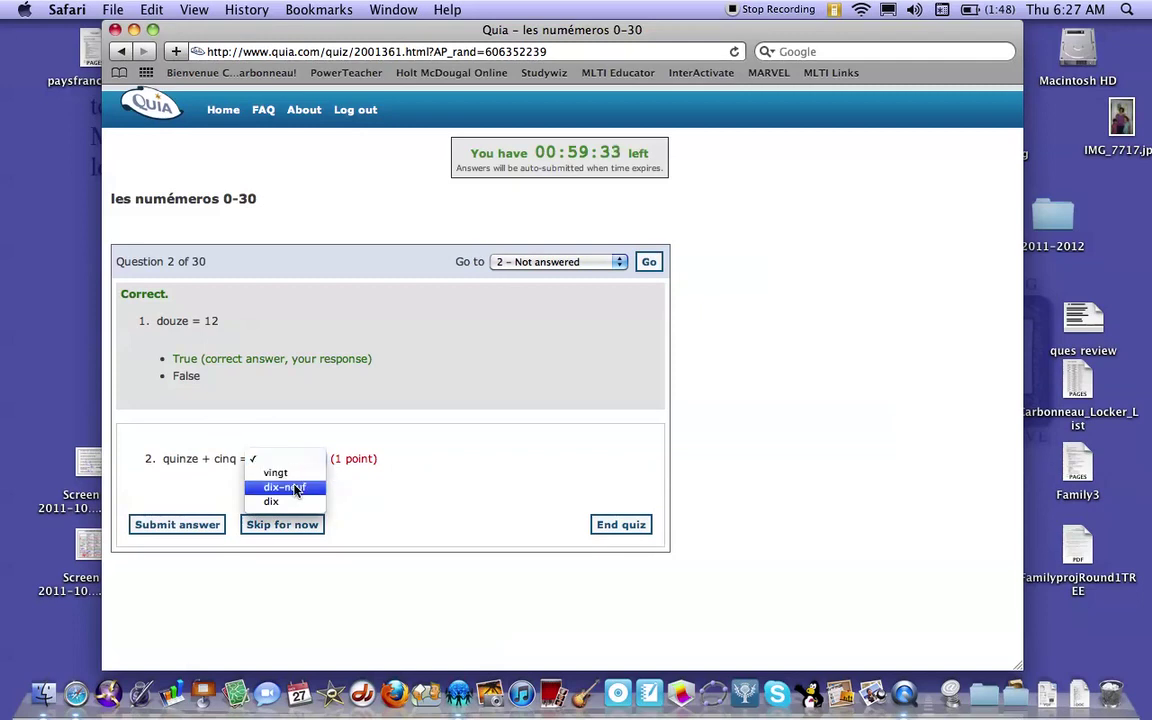
left_click(288, 474)
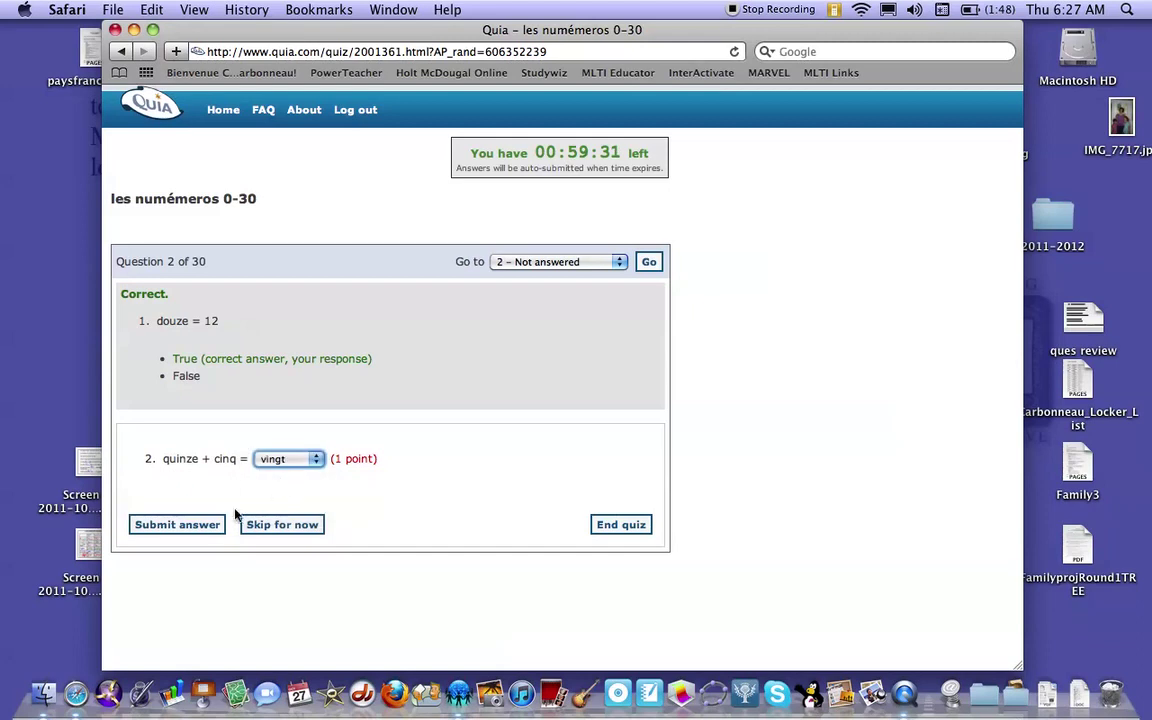
left_click(213, 528)
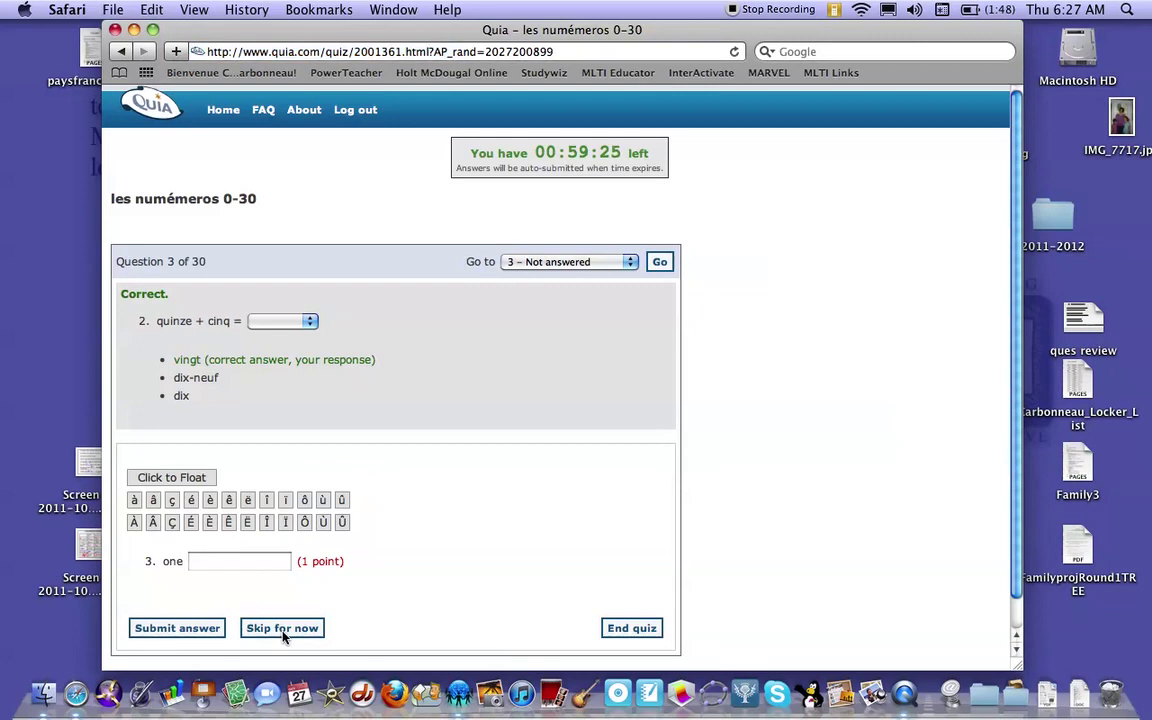
Step: Skip question 3, then return to it via the Go to list
left_click(283, 630)
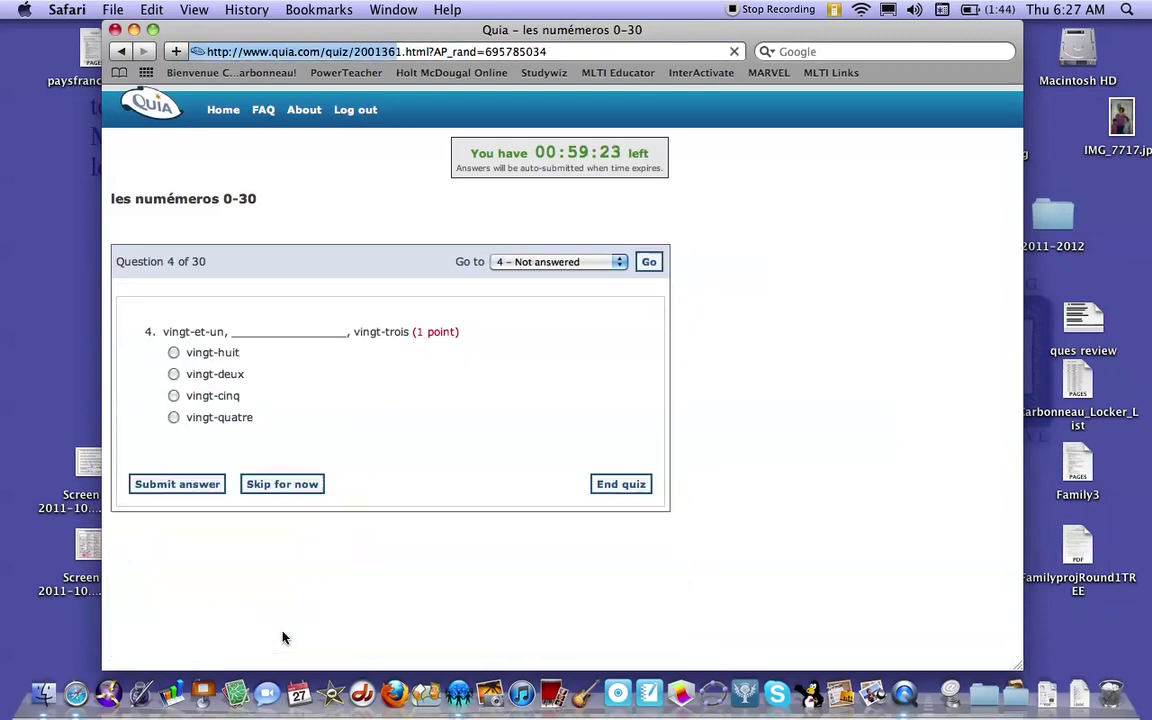
left_click(580, 262)
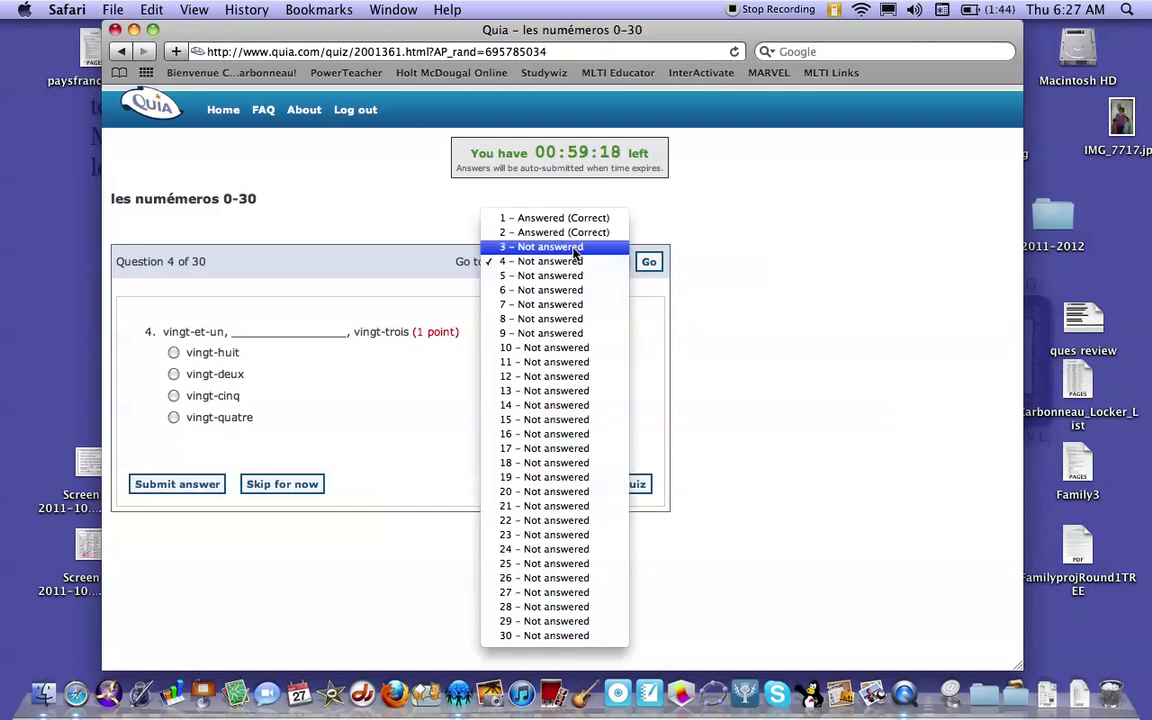
left_click(576, 248)
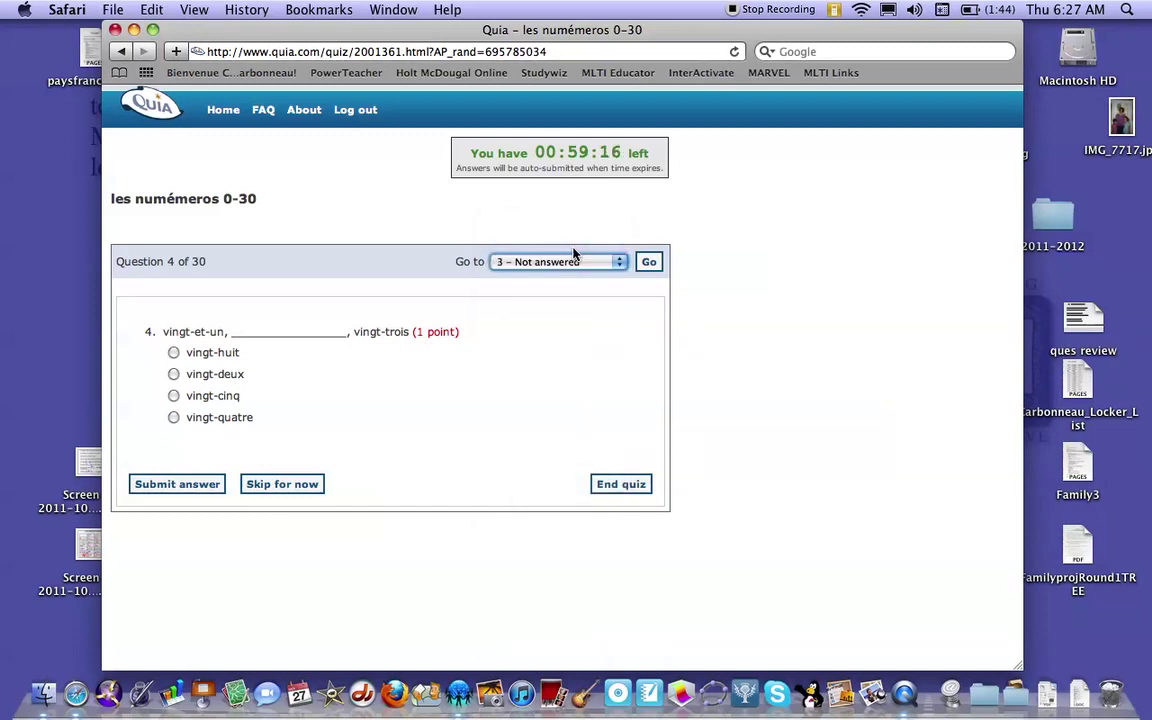
left_click(650, 264)
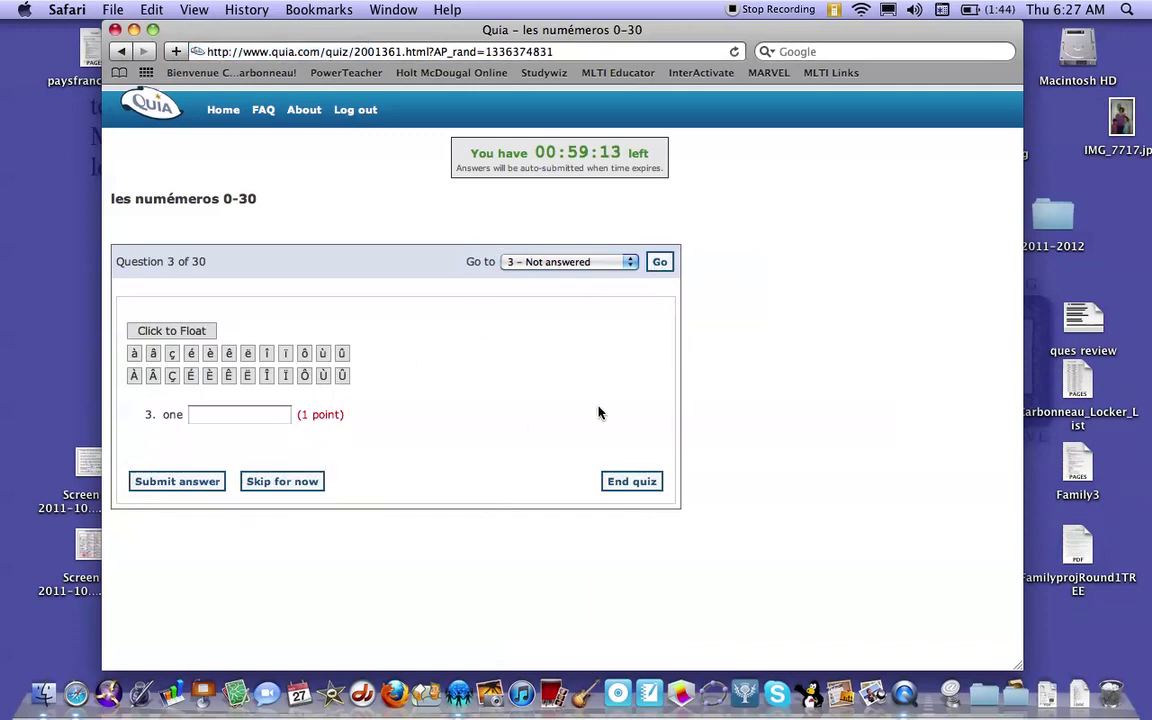
Step: End the 'les numéros 0-30' quiz early and confirm the submission
left_click(632, 482)
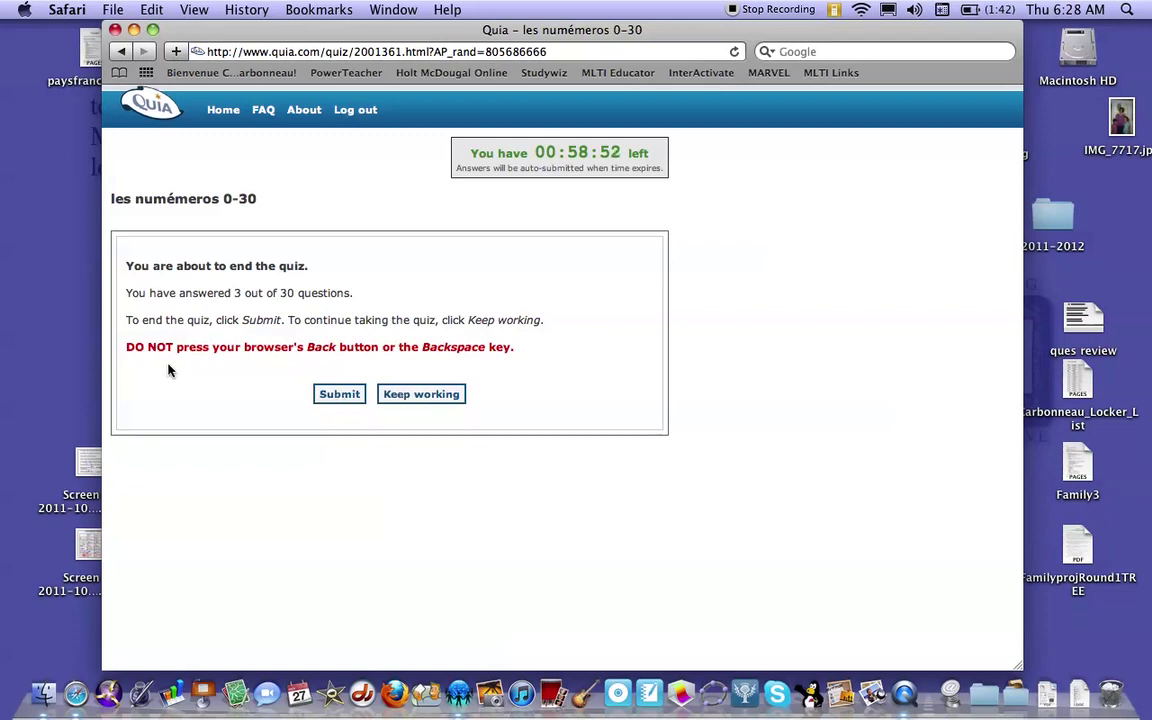
left_click(345, 396)
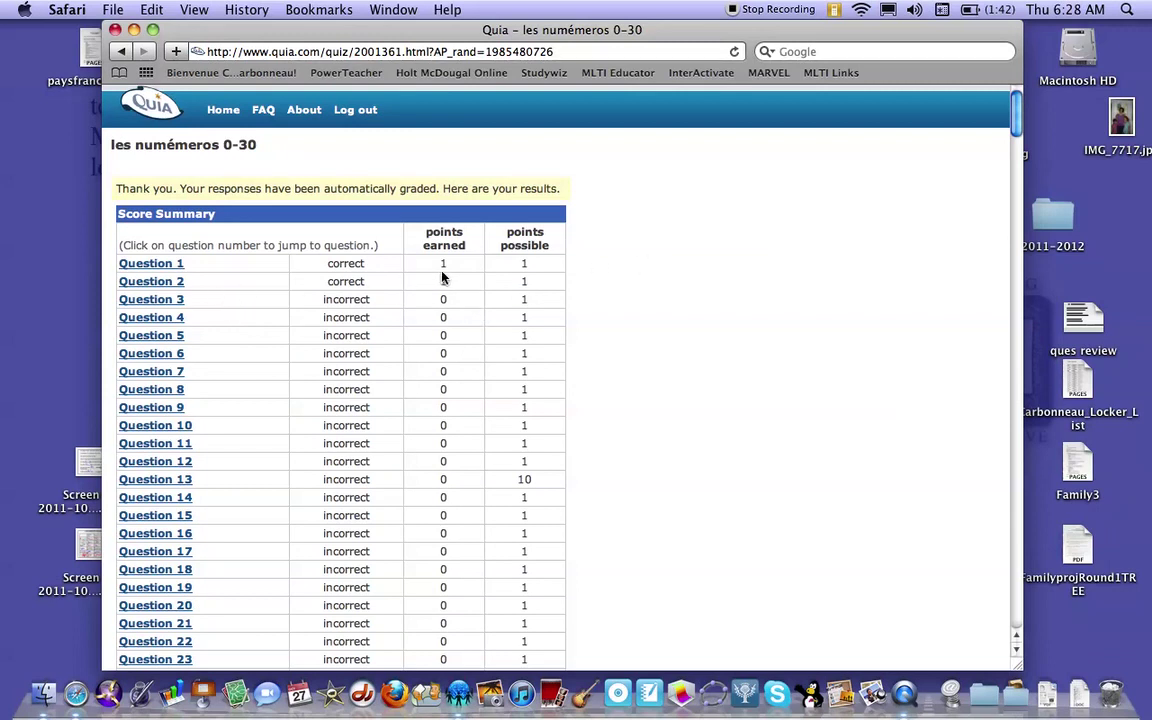
Step: Review the per-question results of the graded quiz, starting from question 1
left_click(162, 264)
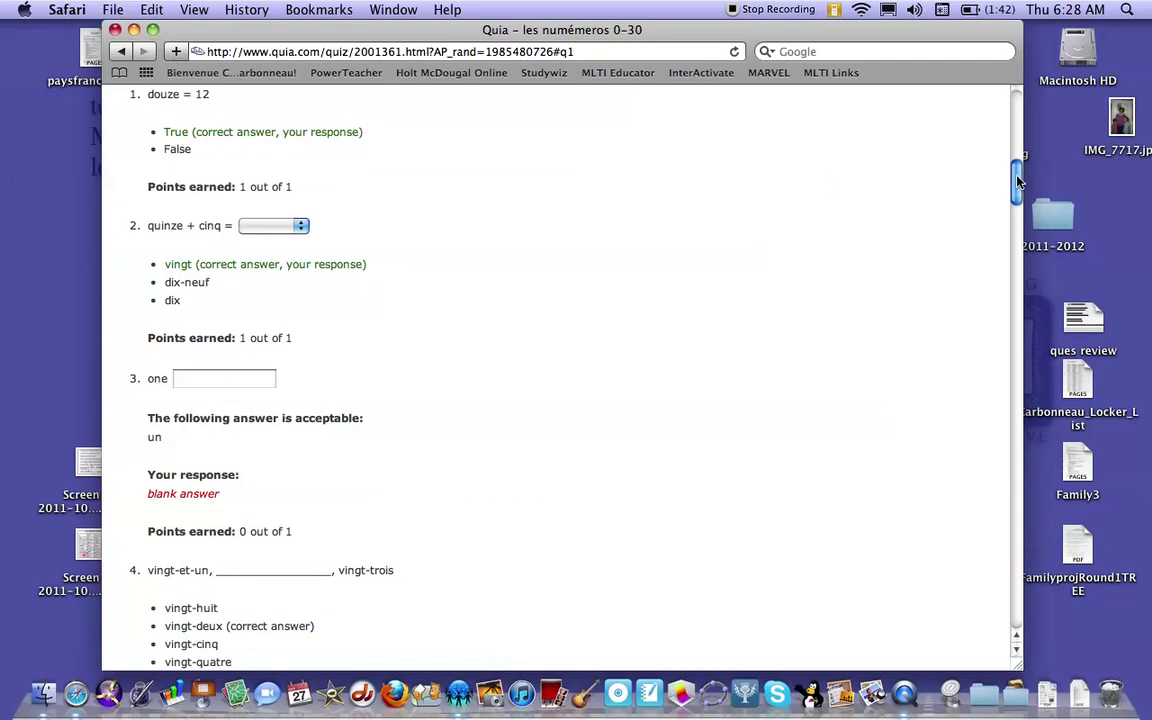
left_click_drag(1018, 180, 1018, 162)
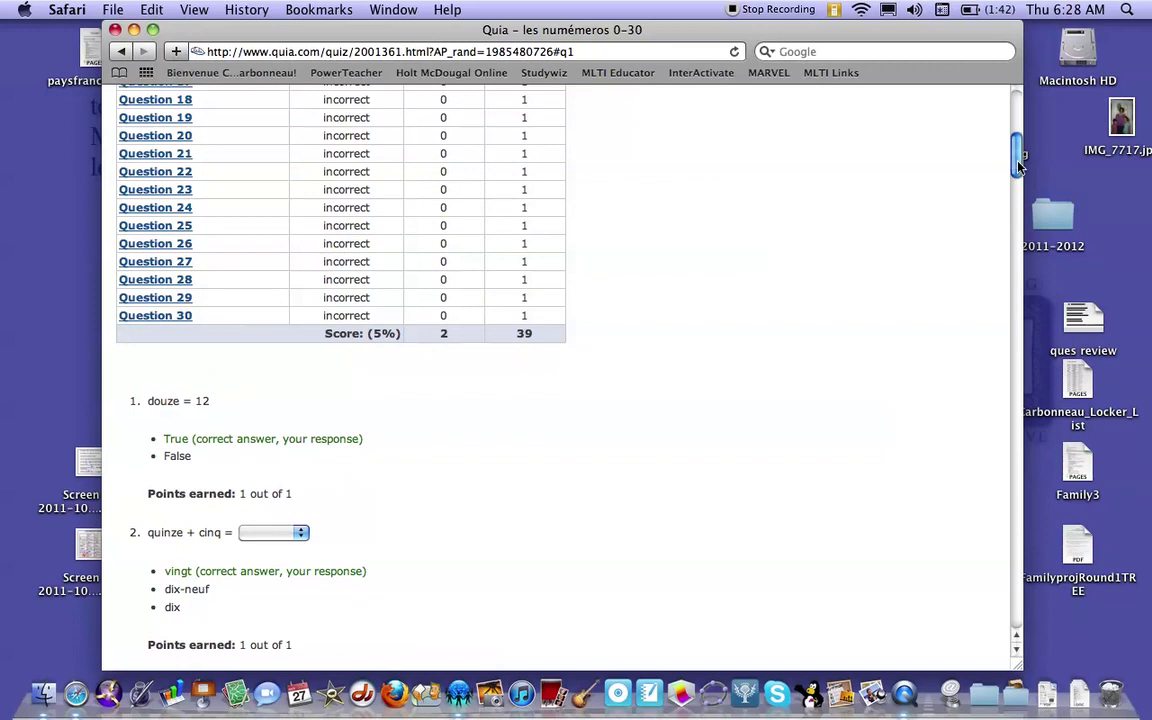
mouse_move(1013, 166)
left_mouse_down()
mouse_move(1013, 134)
mouse_move(987, 332)
mouse_move(992, 620)
left_mouse_up()
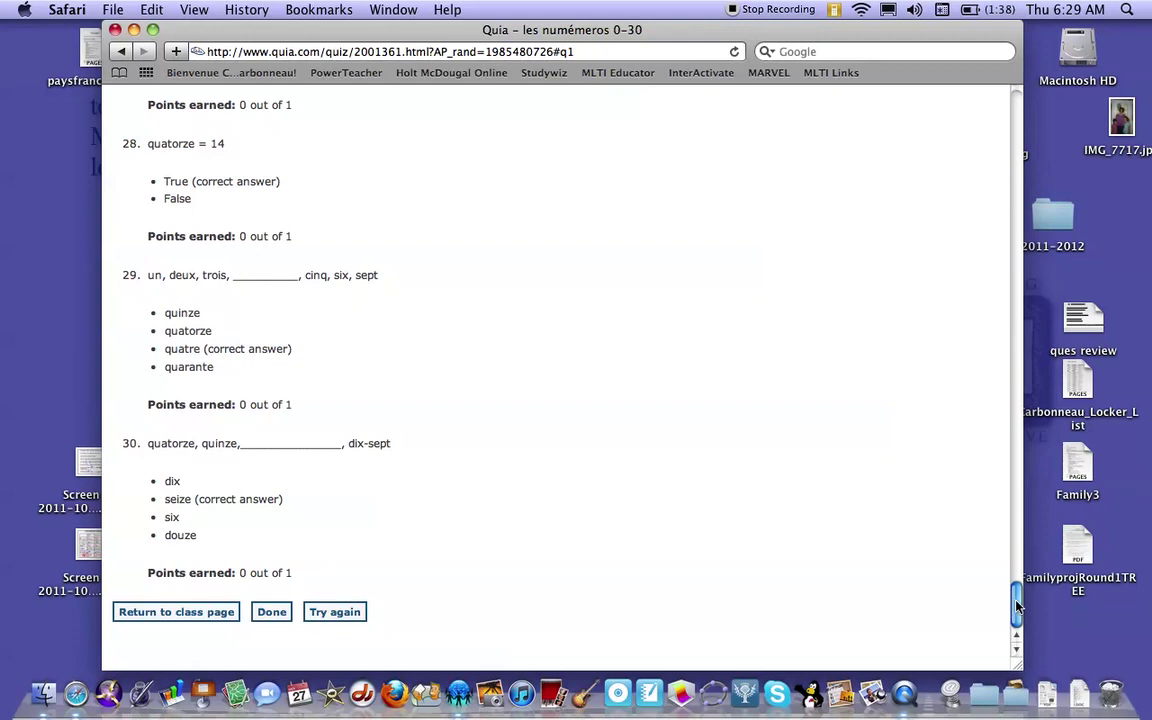
left_click_drag(1017, 605, 1017, 590)
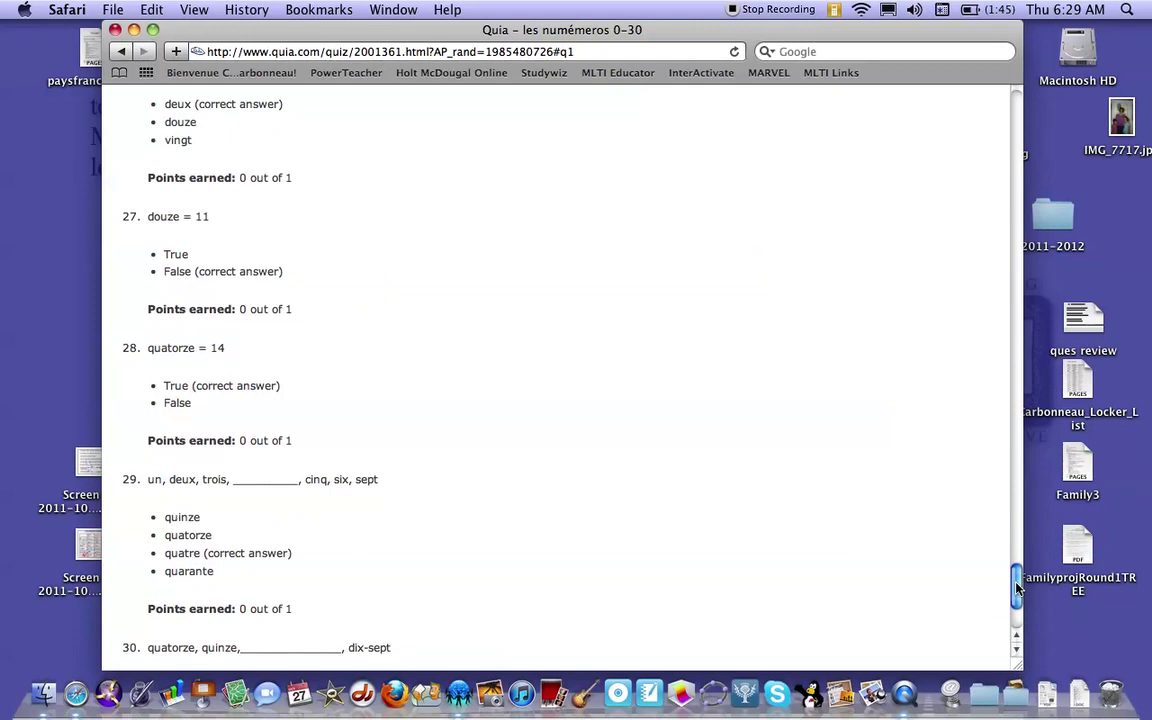
mouse_move(1017, 590)
left_mouse_down()
mouse_move(1005, 472)
mouse_move(1012, 128)
mouse_move(985, 527)
mouse_move(967, 617)
left_mouse_up()
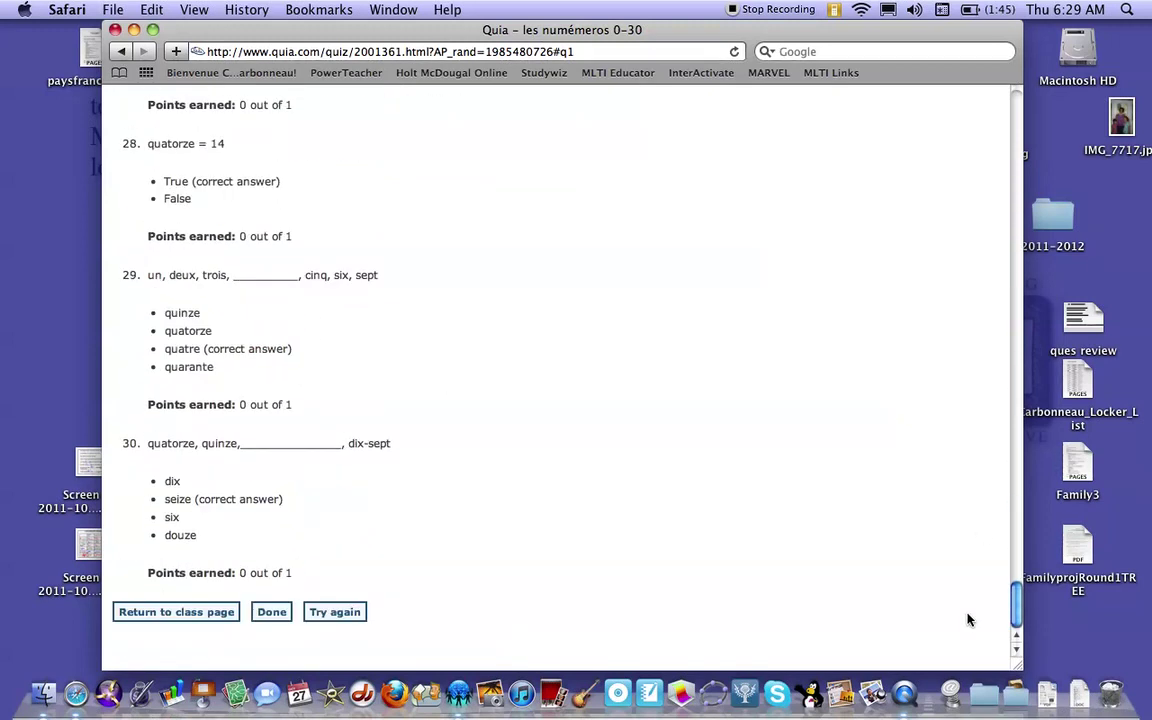
Step: Return to the Student Zone, log out, go back, and cancel the form resend
left_click(270, 615)
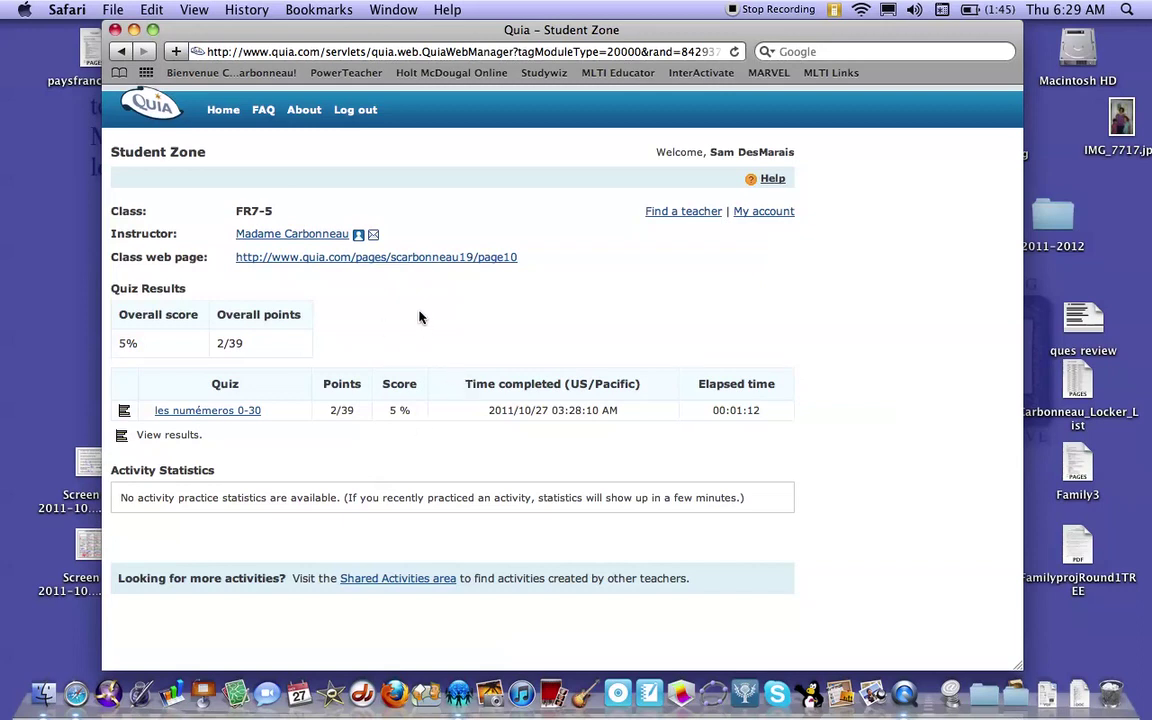
left_click(362, 113)
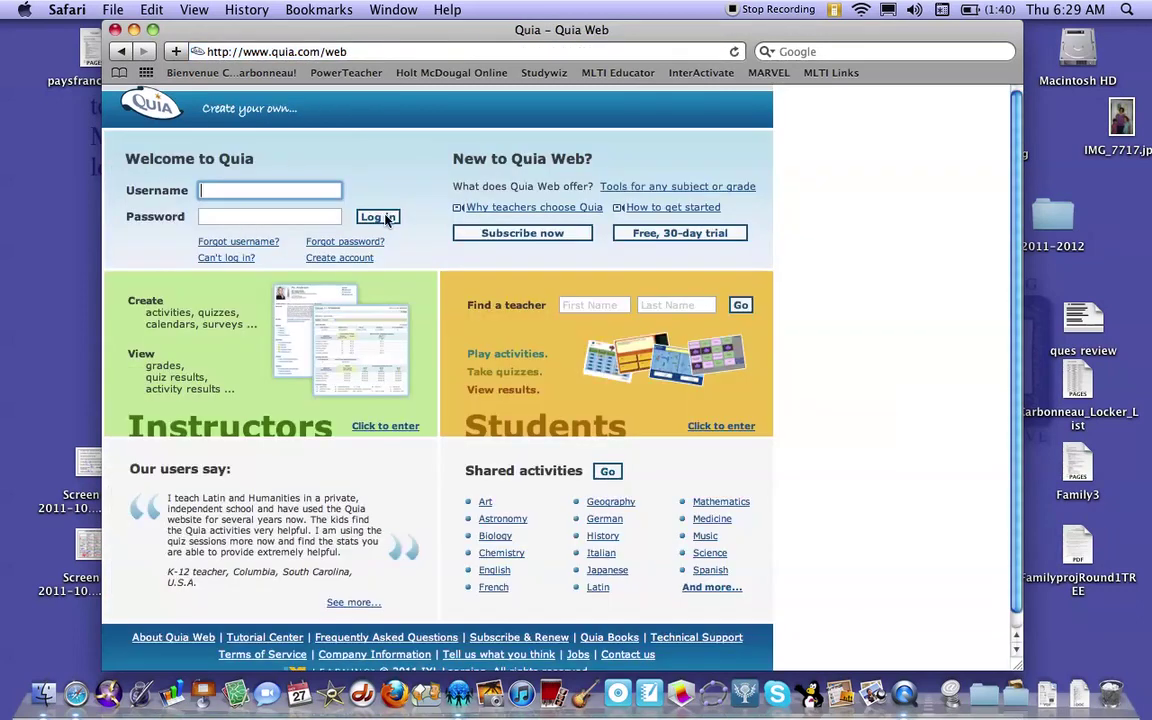
left_click(123, 52)
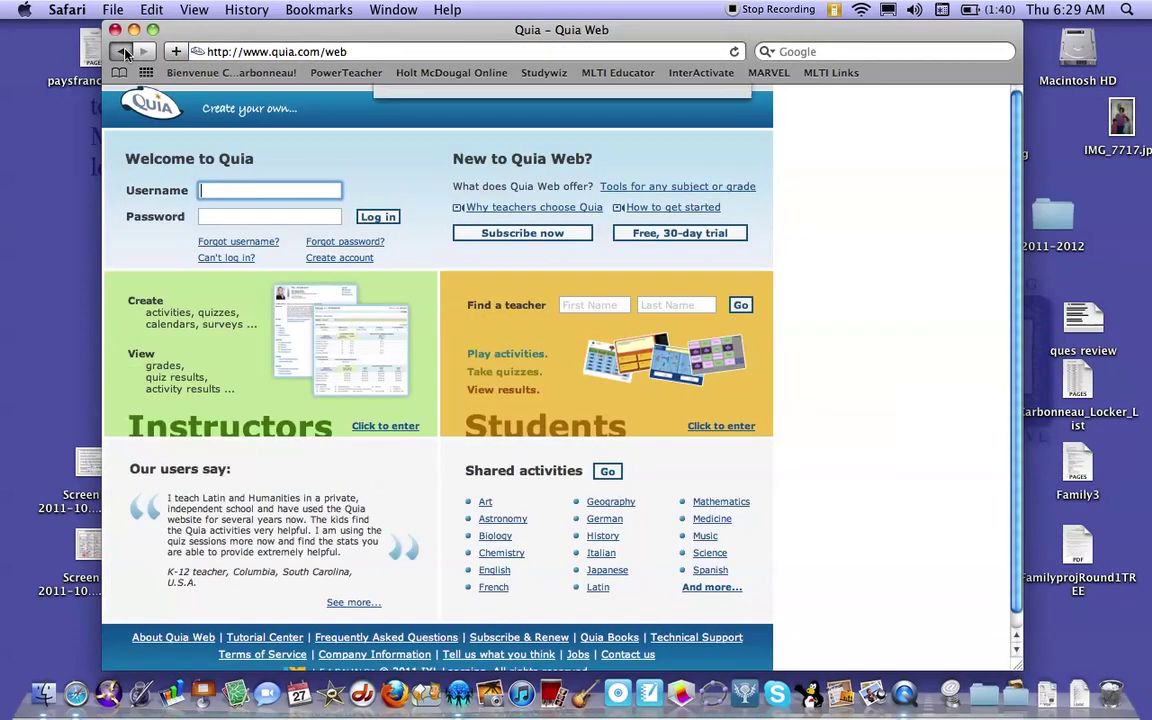
left_click(632, 195)
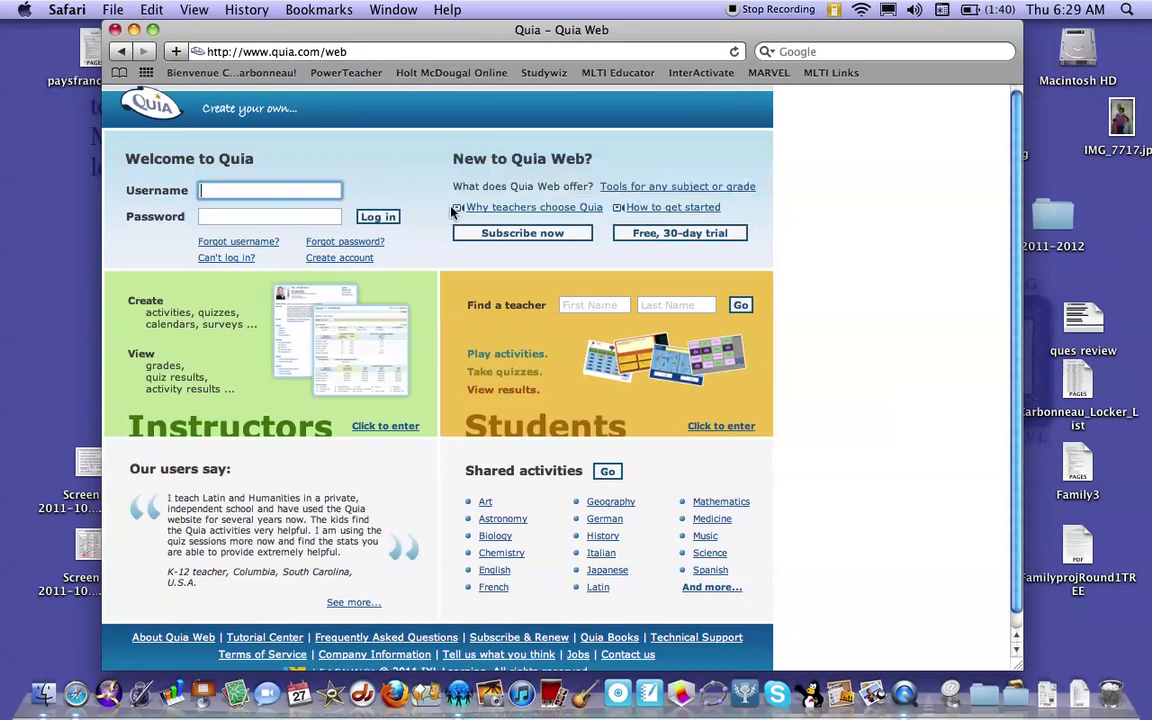
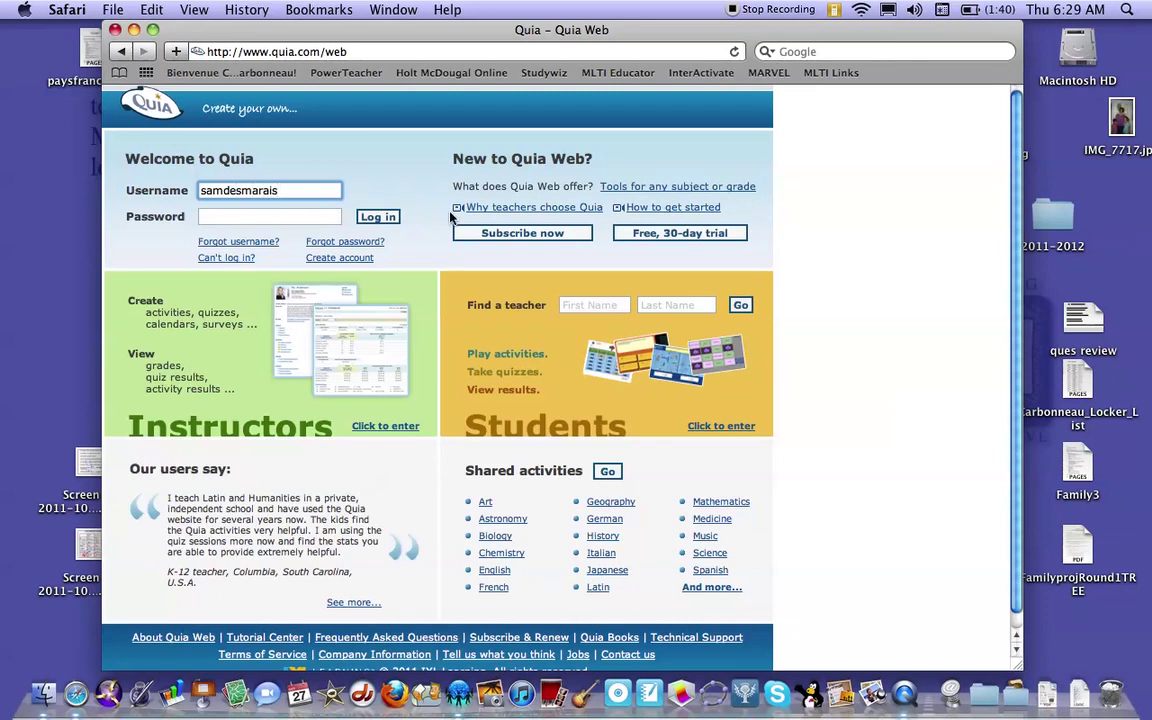
Step: Attempt a login with a mistyped username and password, which Quia rejects as invalid
left_click(325, 213)
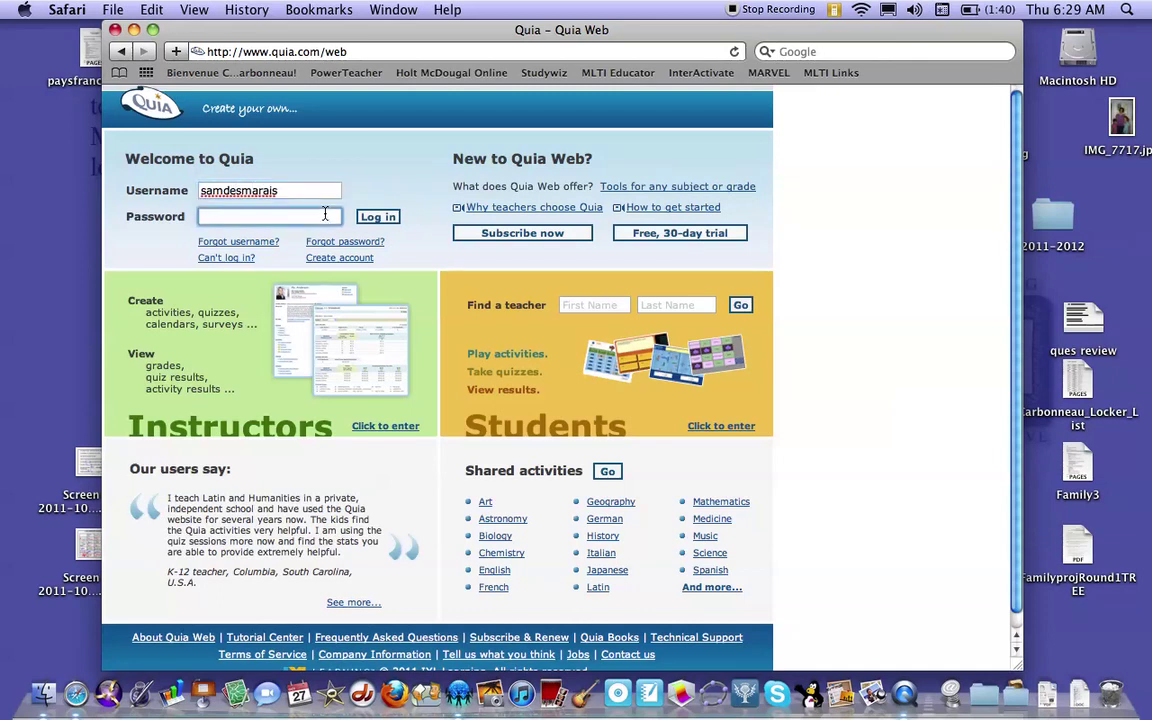
type("aa")
left_click(378, 218)
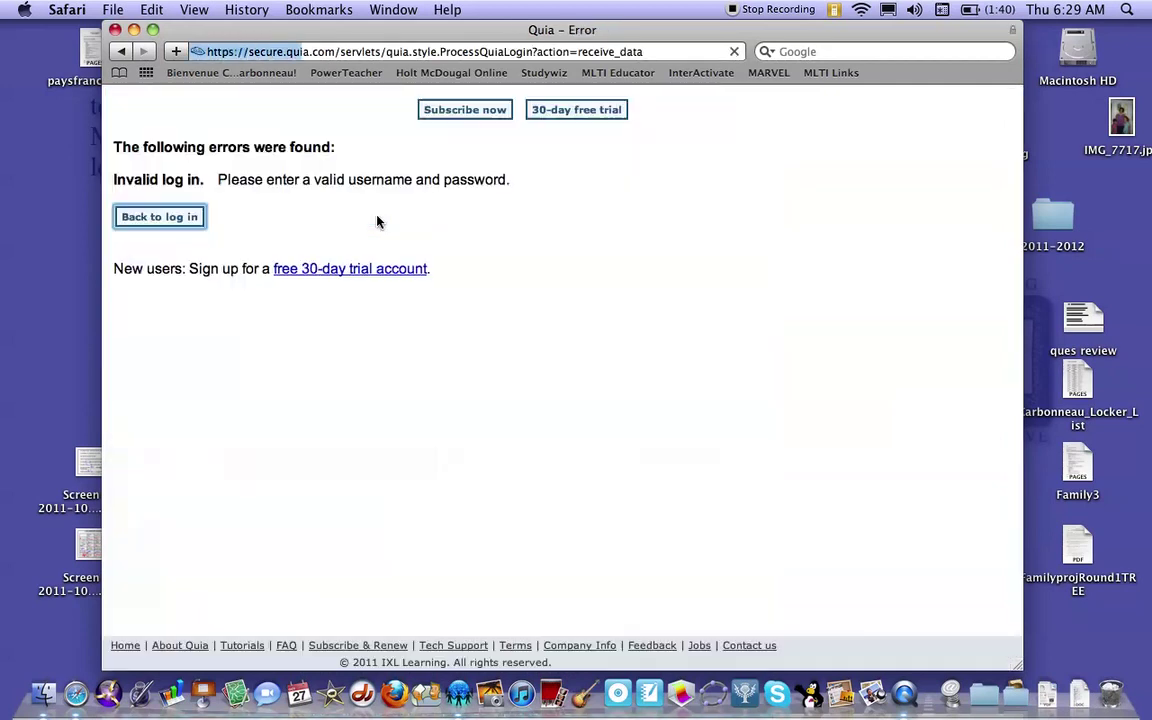
Step: Return to the login form and sign in with the correct student username and password
left_click(170, 218)
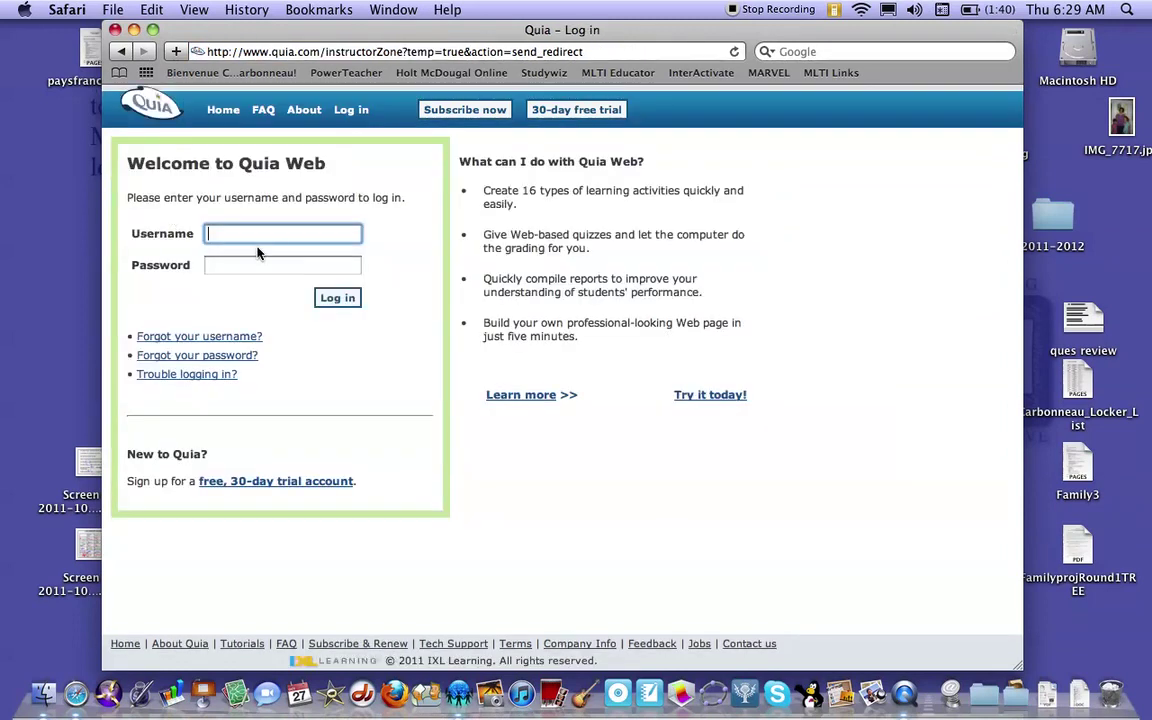
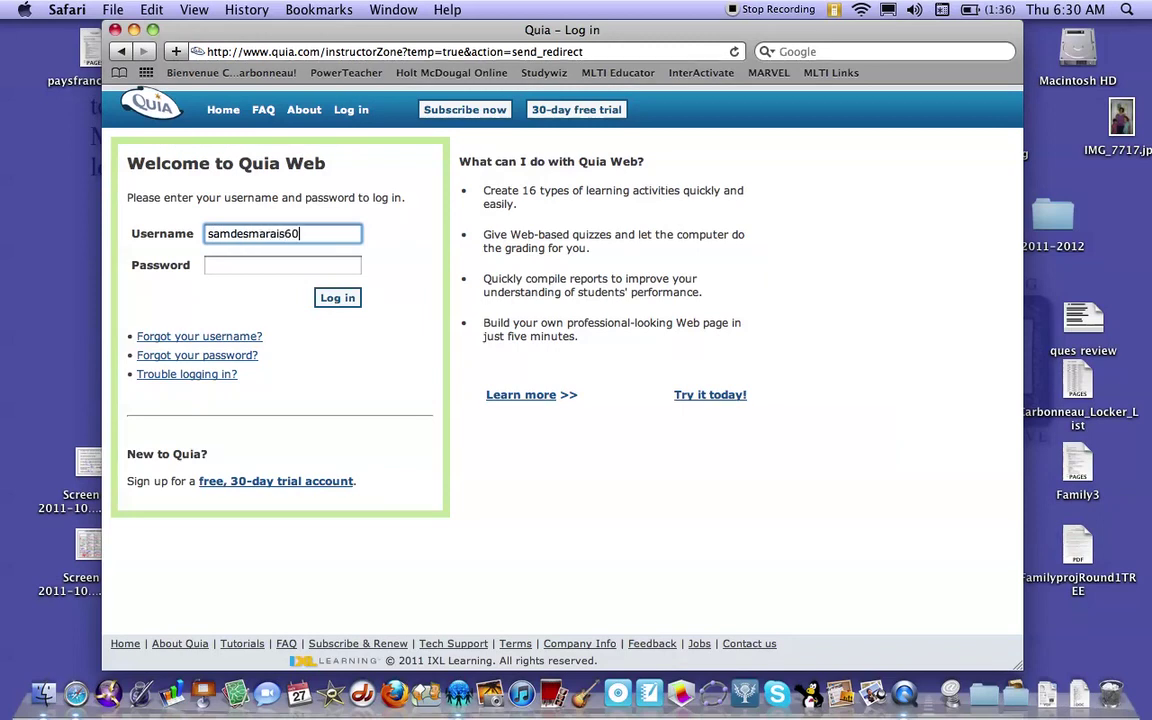
left_click(245, 269)
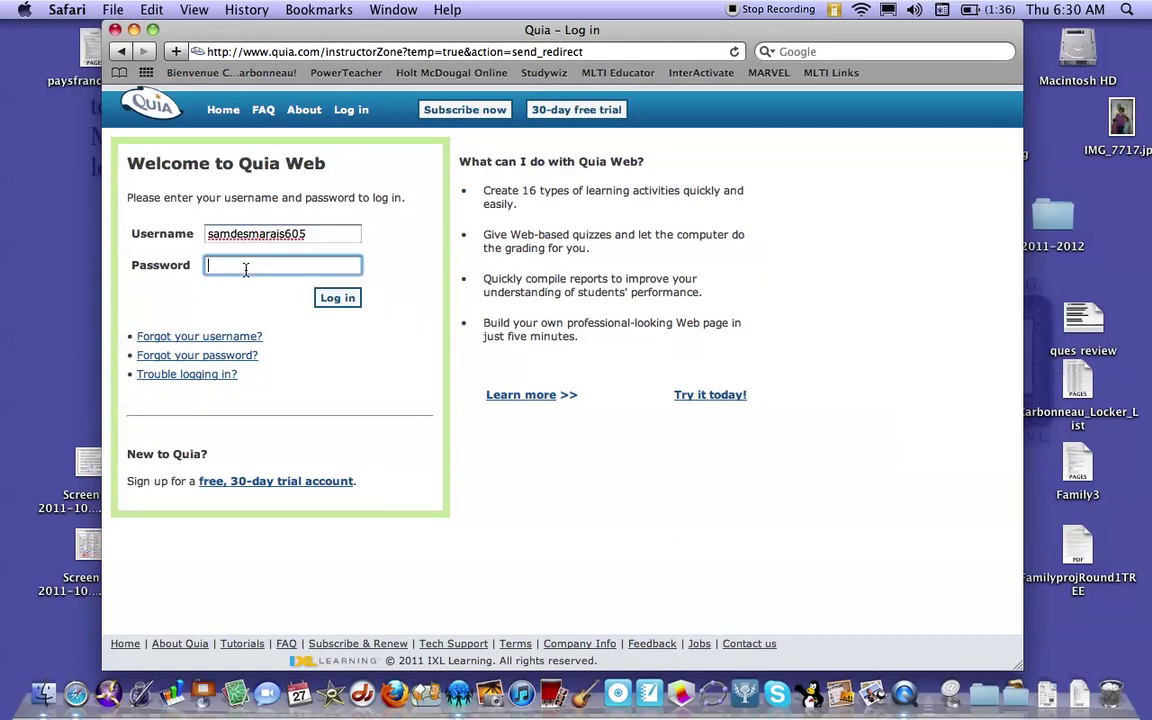
type("••")
type("••••")
left_click(334, 300)
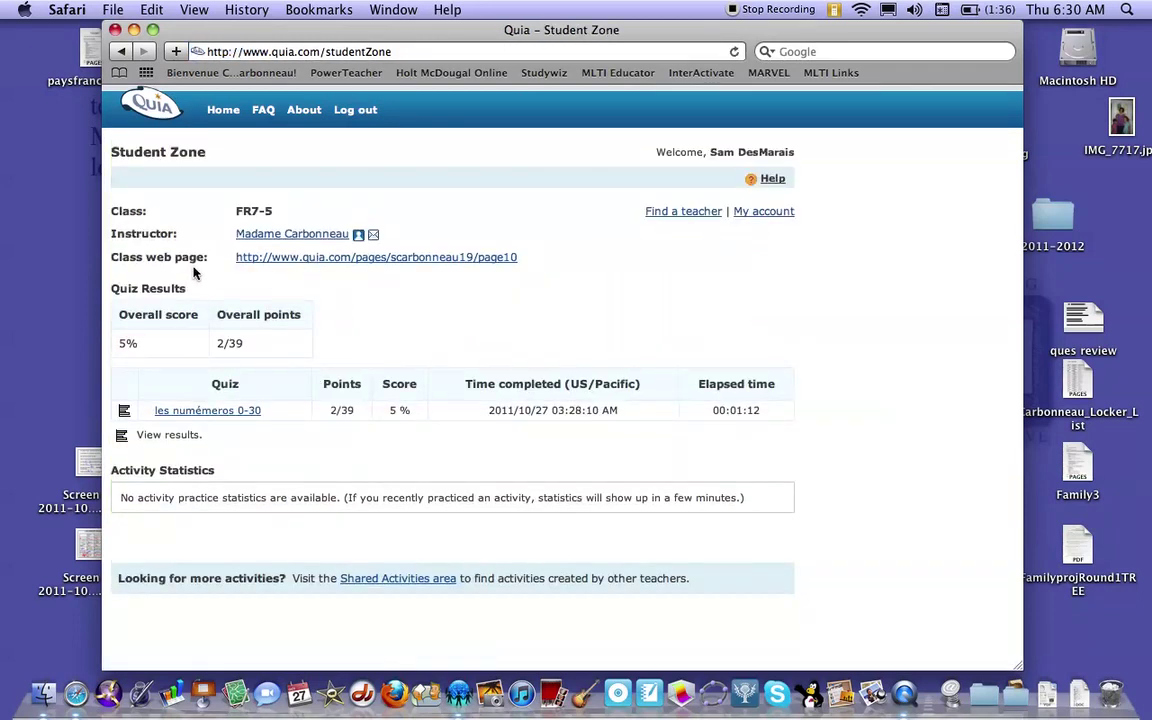
Step: Open 'les numéros 30-100' from the class page and enter the quiz login, retyping the password
left_click(257, 257)
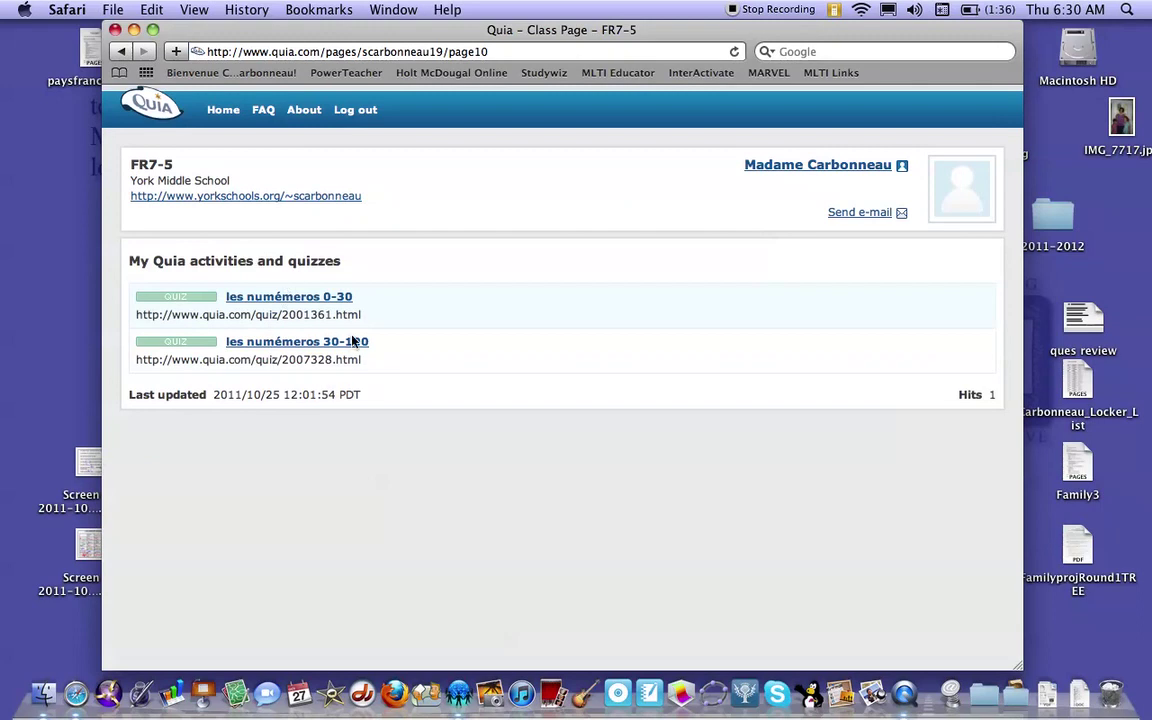
left_click(311, 346)
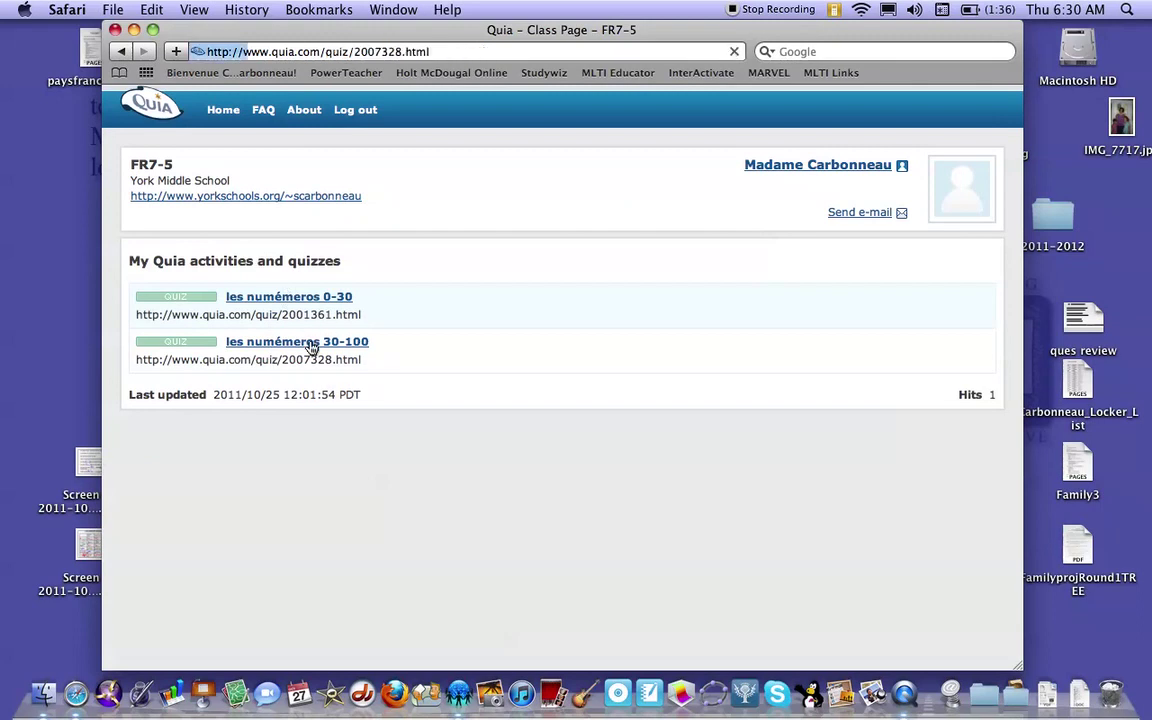
left_click(289, 324)
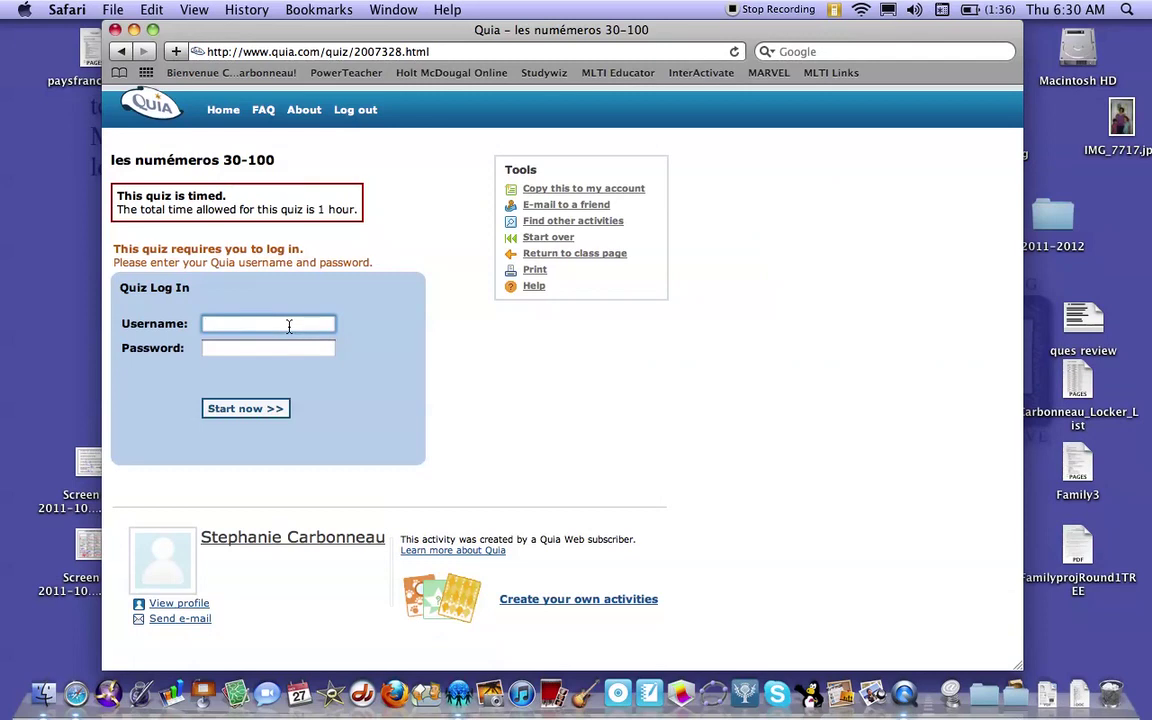
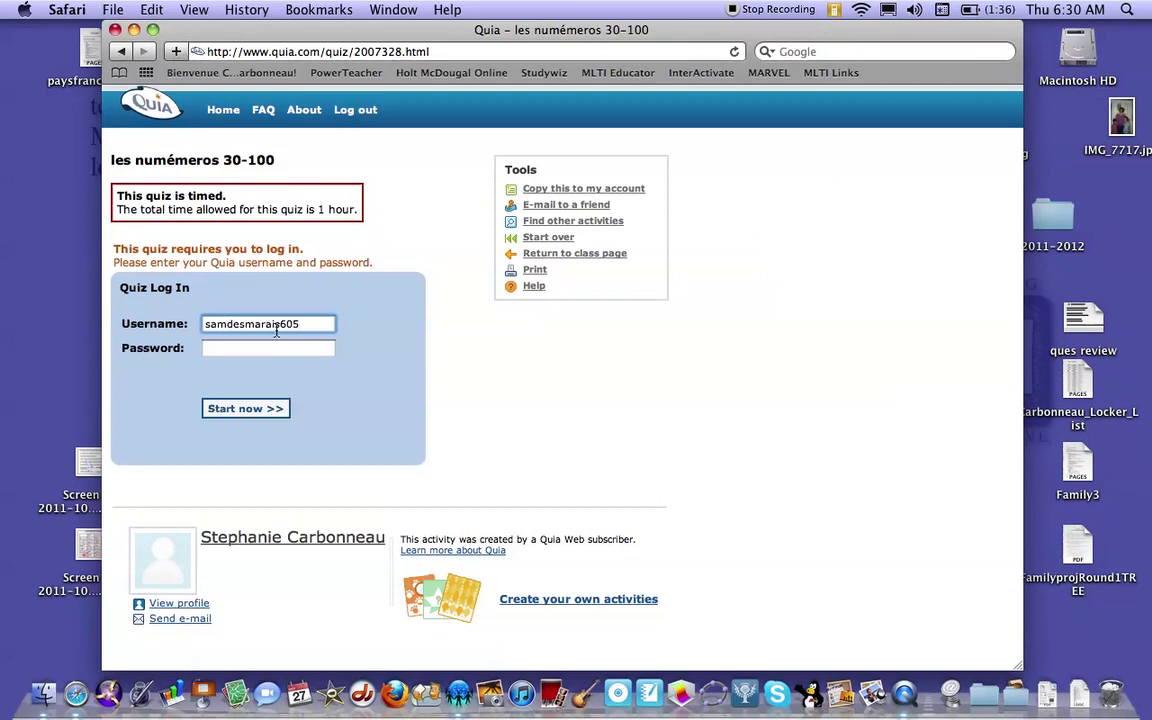
left_click(276, 344)
type("••••")
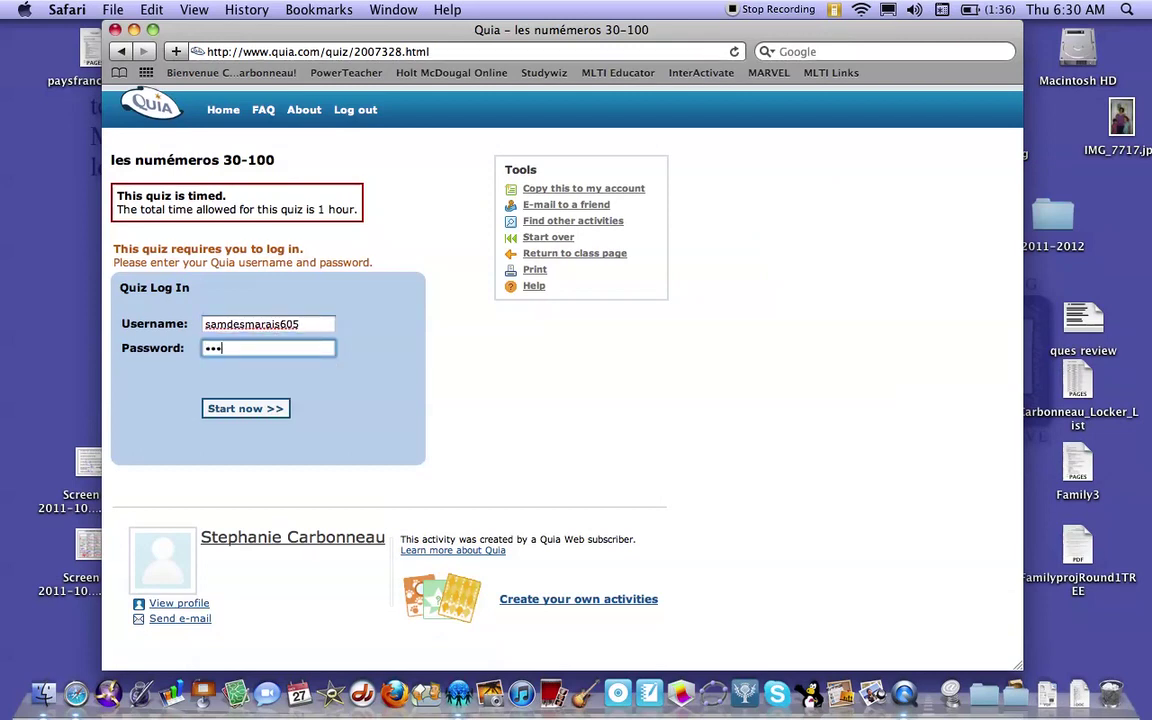
type("•")
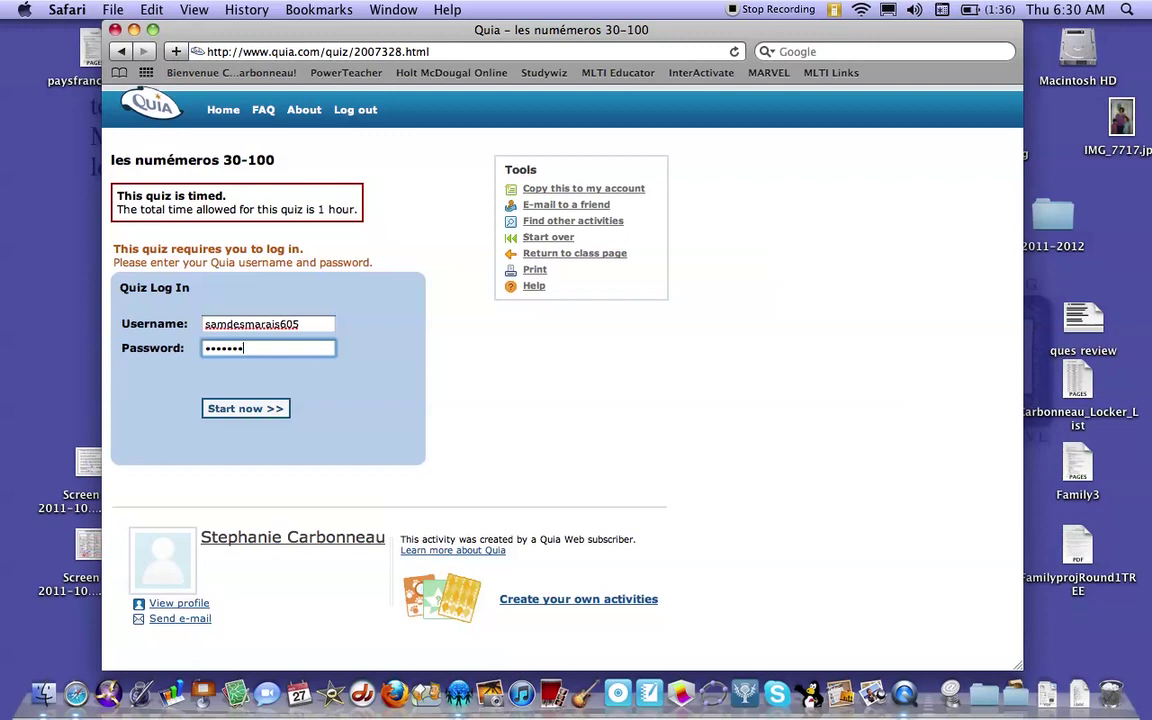
key("BackSpace")
key("BackSpace")
key("BackSpace")
key("BackSpace")
type("•")
type("••••")
Step: Start the quiz, answer cent as 100, and mark quatre-vingt-six = 96 False
left_click(258, 410)
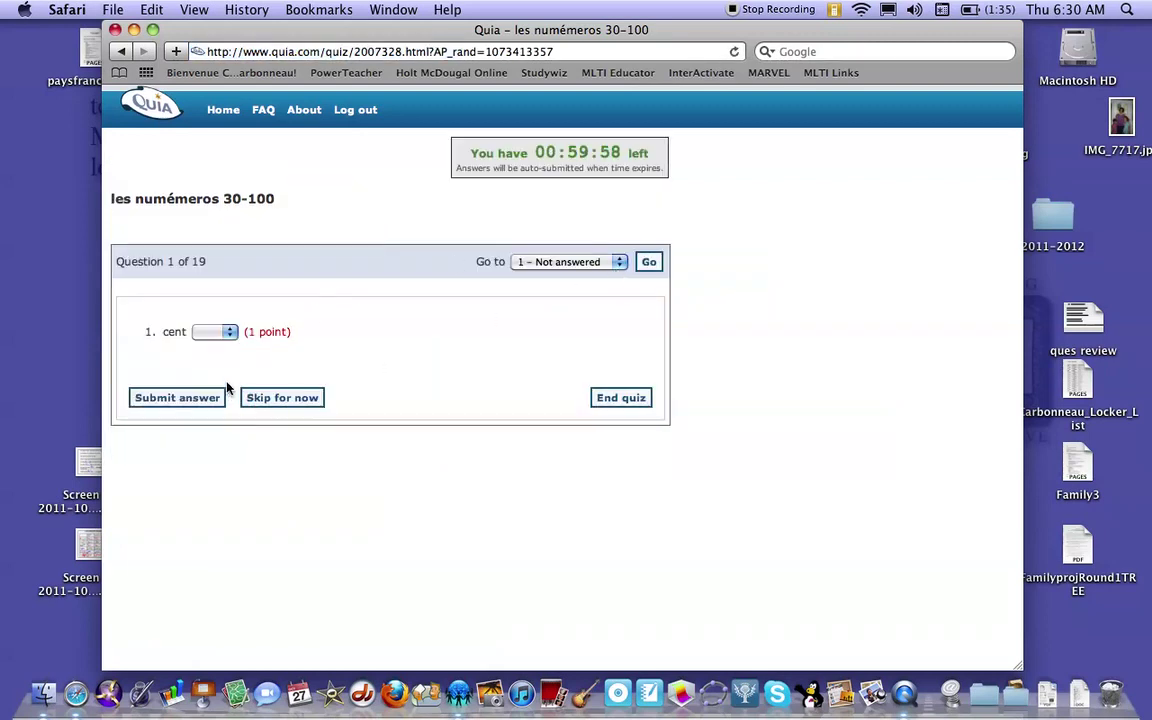
left_click(226, 336)
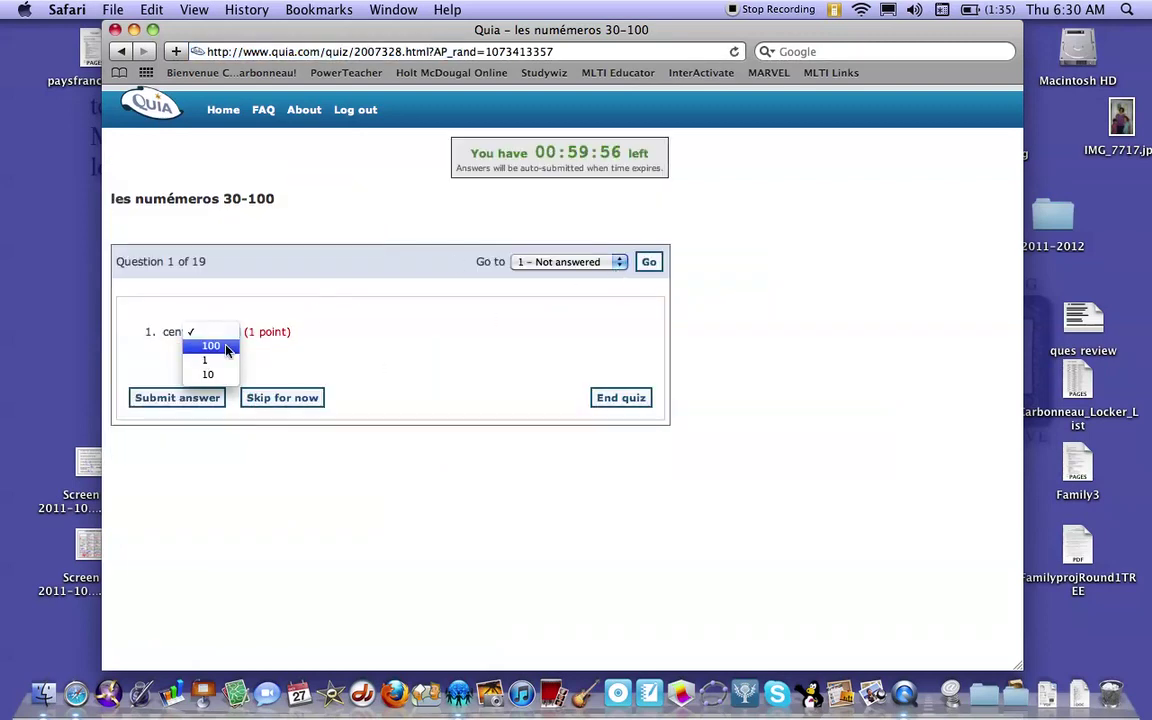
left_click(214, 346)
left_click(207, 398)
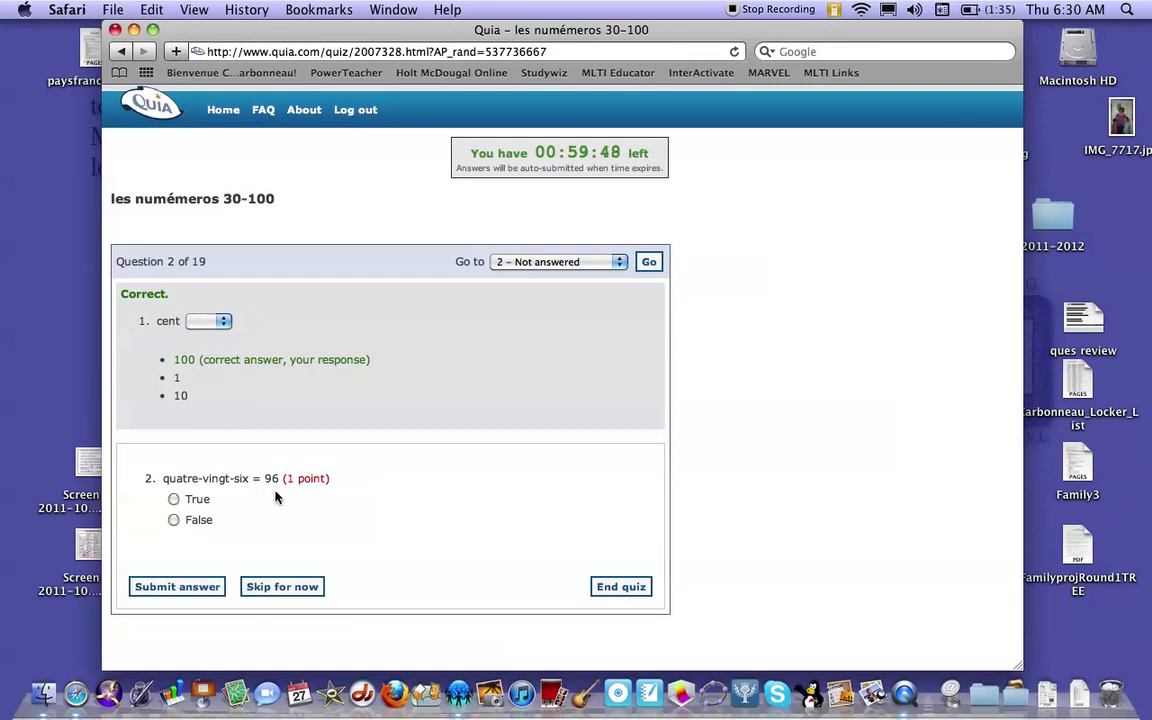
left_click(175, 520)
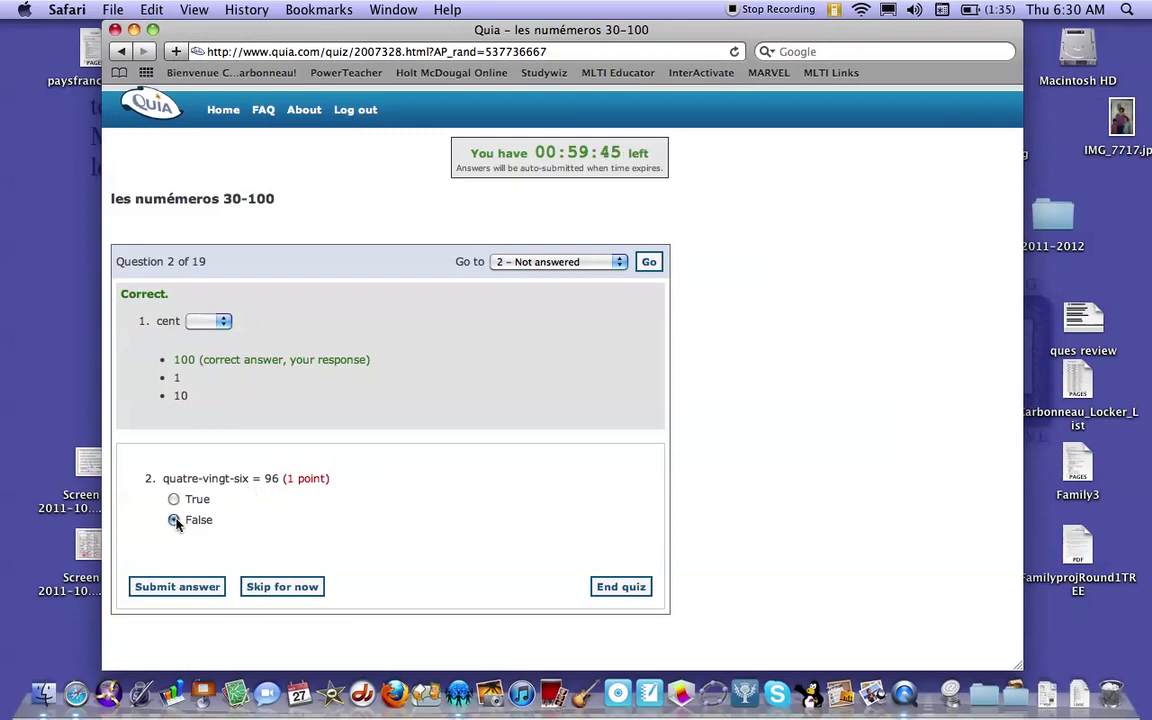
left_click(191, 590)
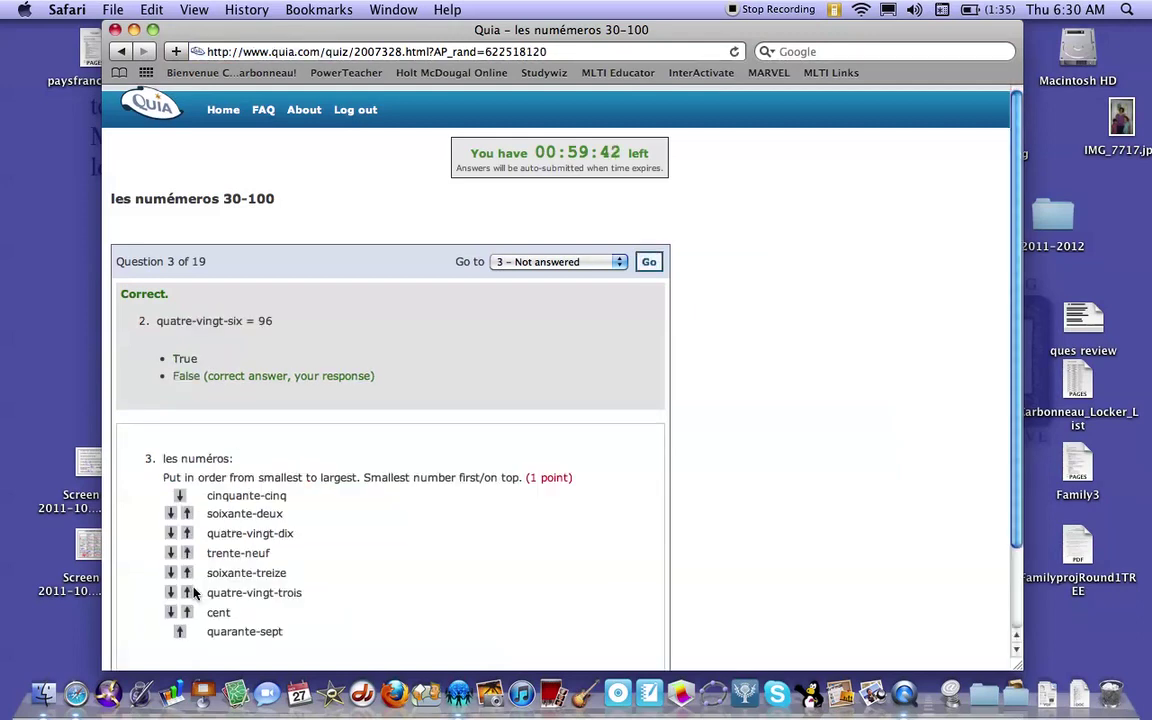
Step: Move soixante-deux and trente-neuf up one place each and submit question 3's ordering
left_click(186, 513)
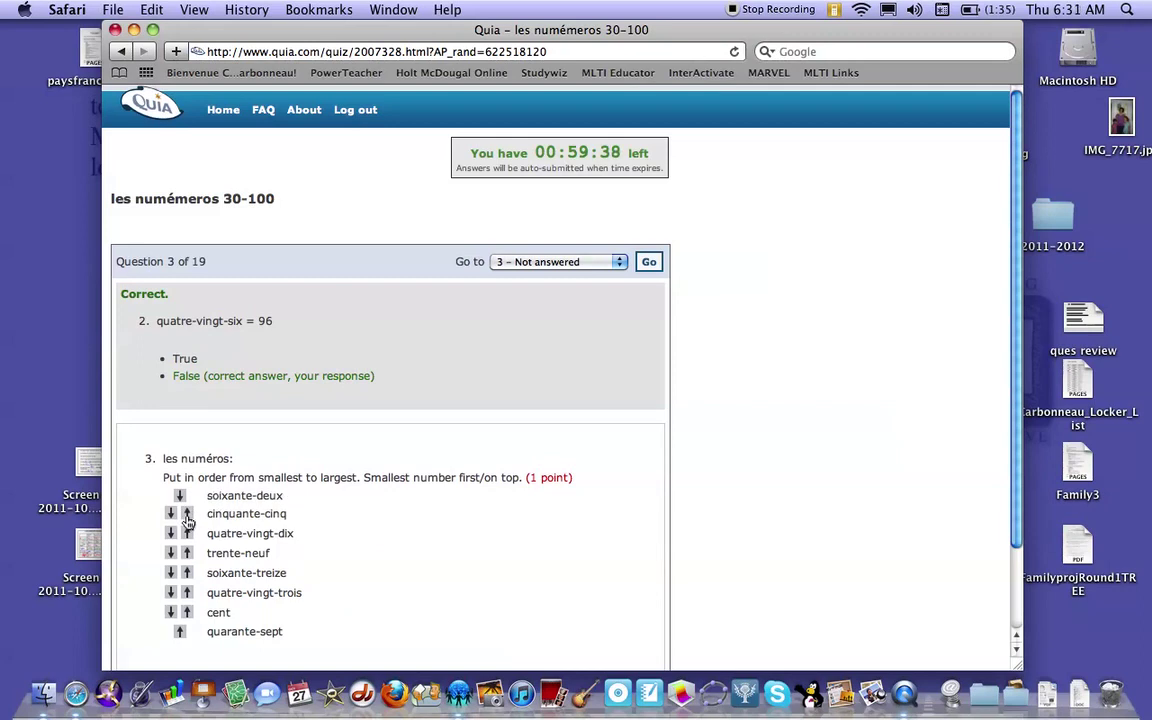
left_click(186, 552)
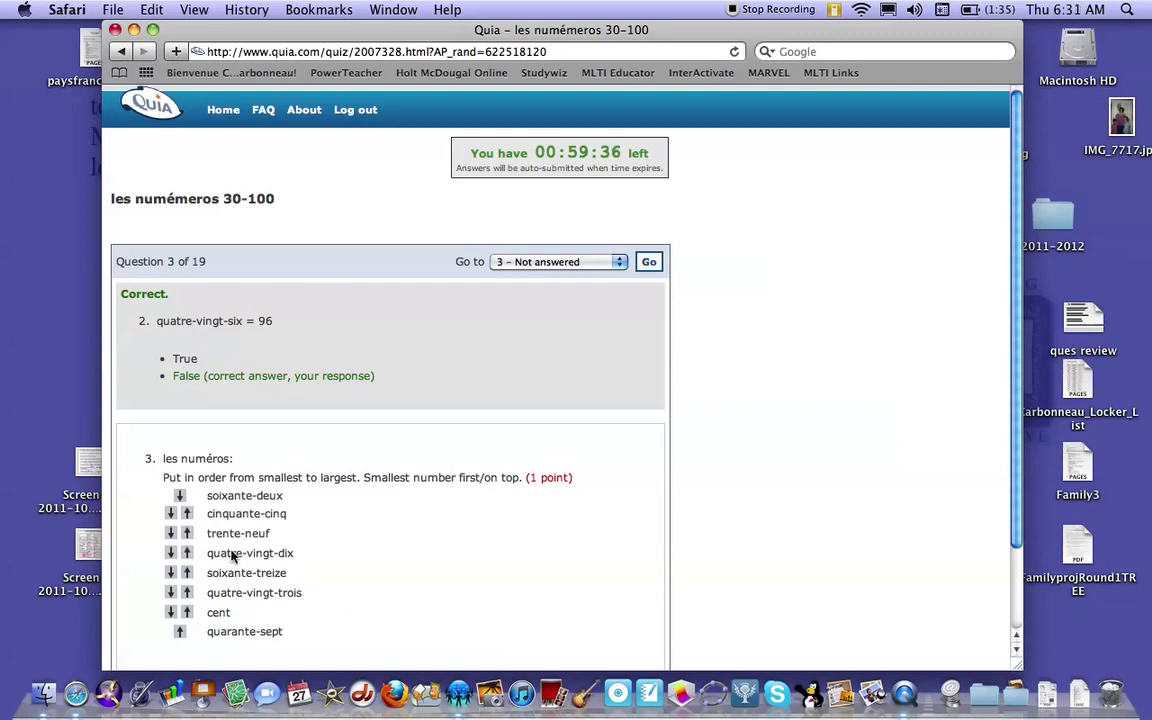
scroll(1018, 348, "down", 5)
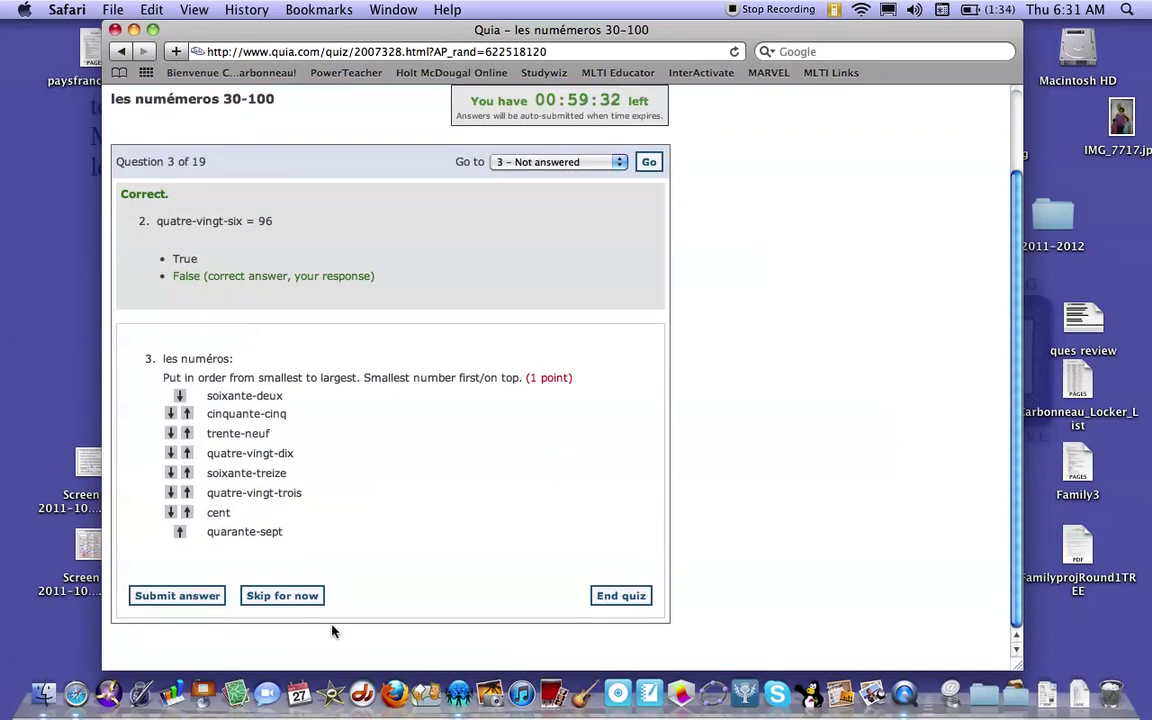
left_click(320, 598)
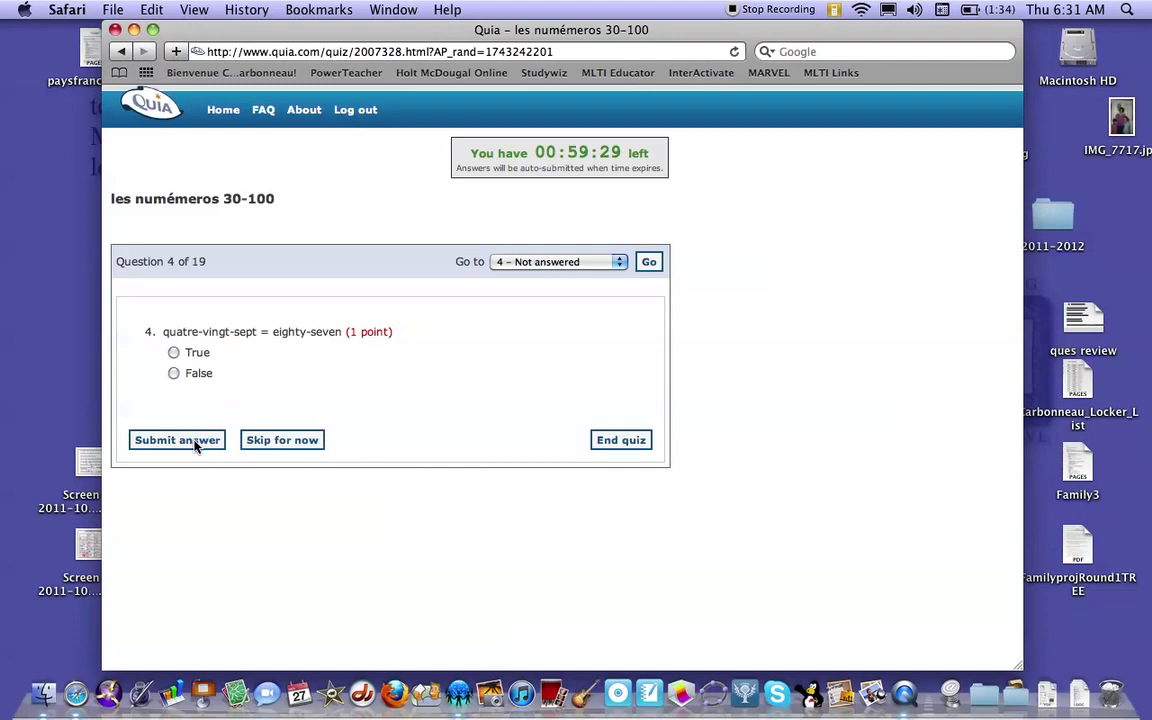
Step: End the 'les numéros 30-100' quiz after briefly returning to it, and confirm submission
left_click(617, 441)
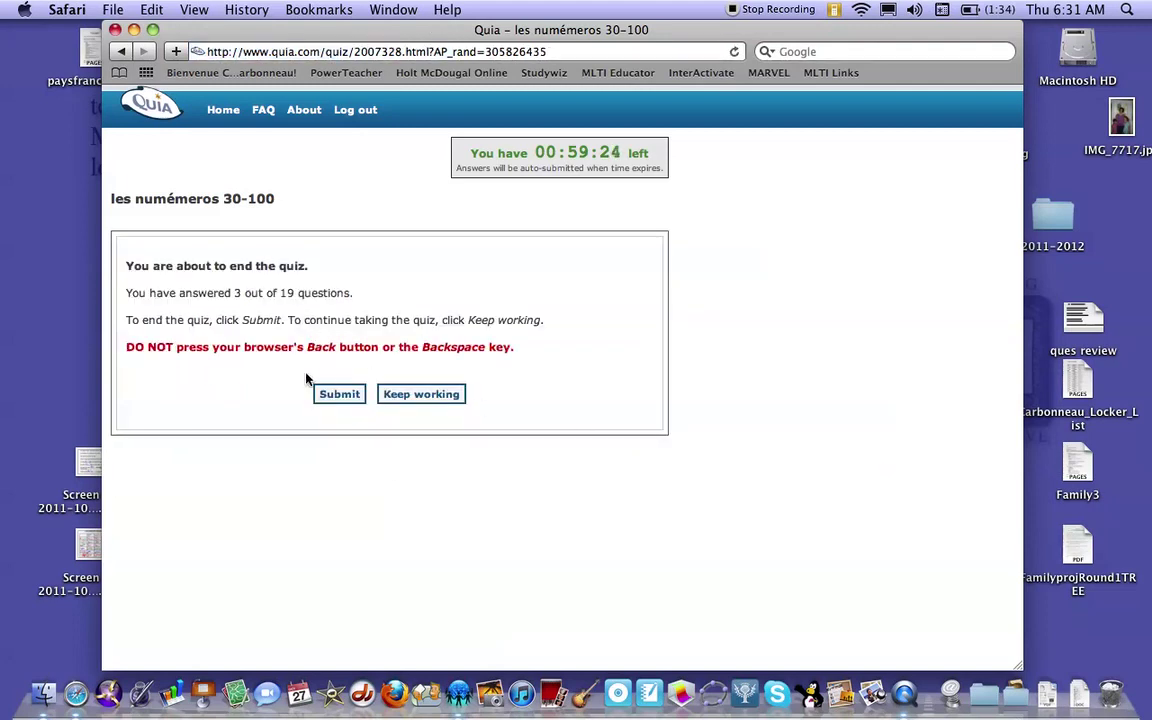
left_click(417, 396)
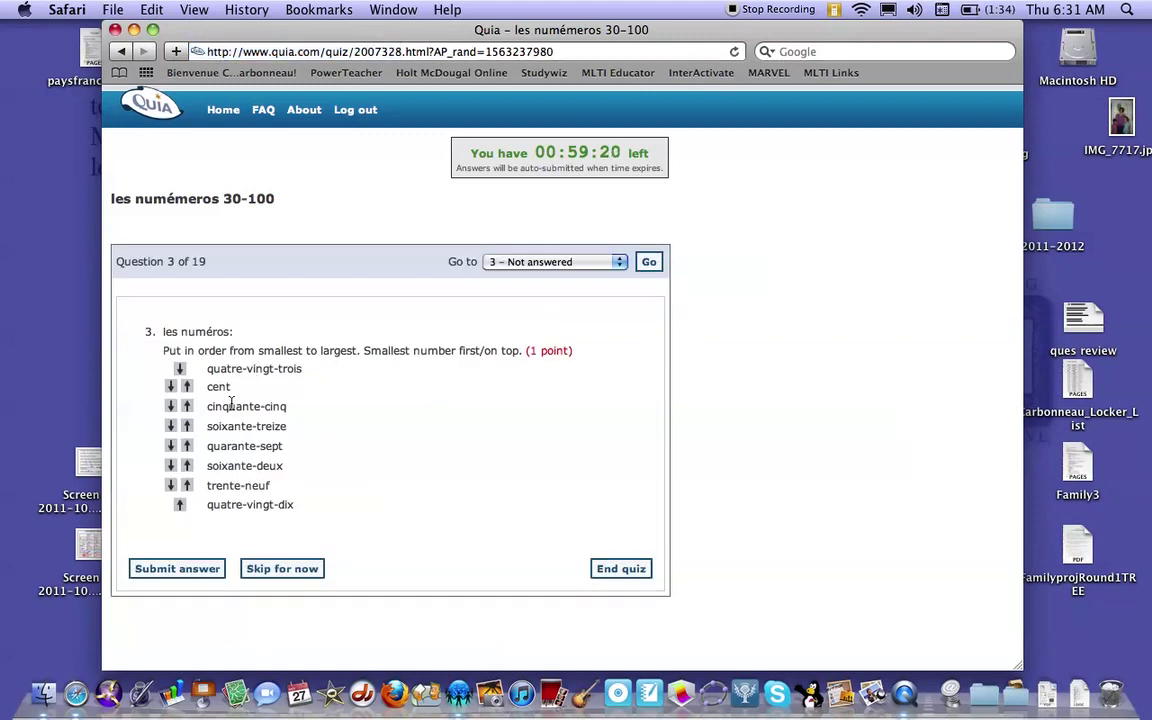
left_click(621, 568)
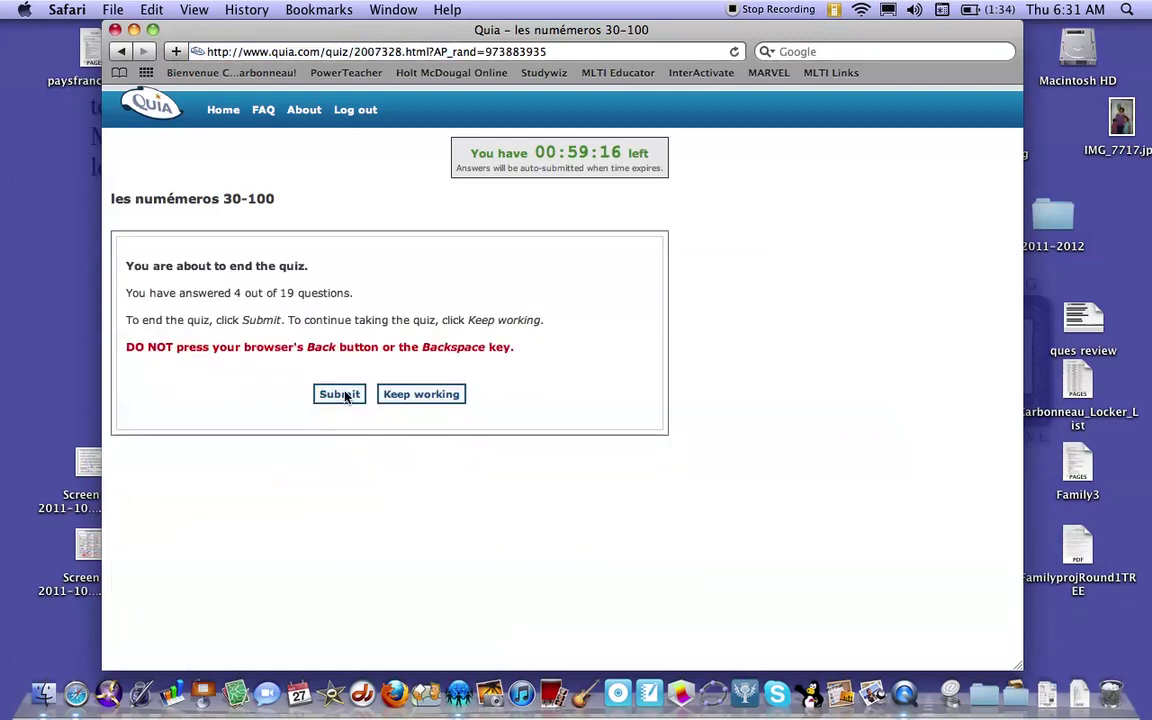
left_click(345, 397)
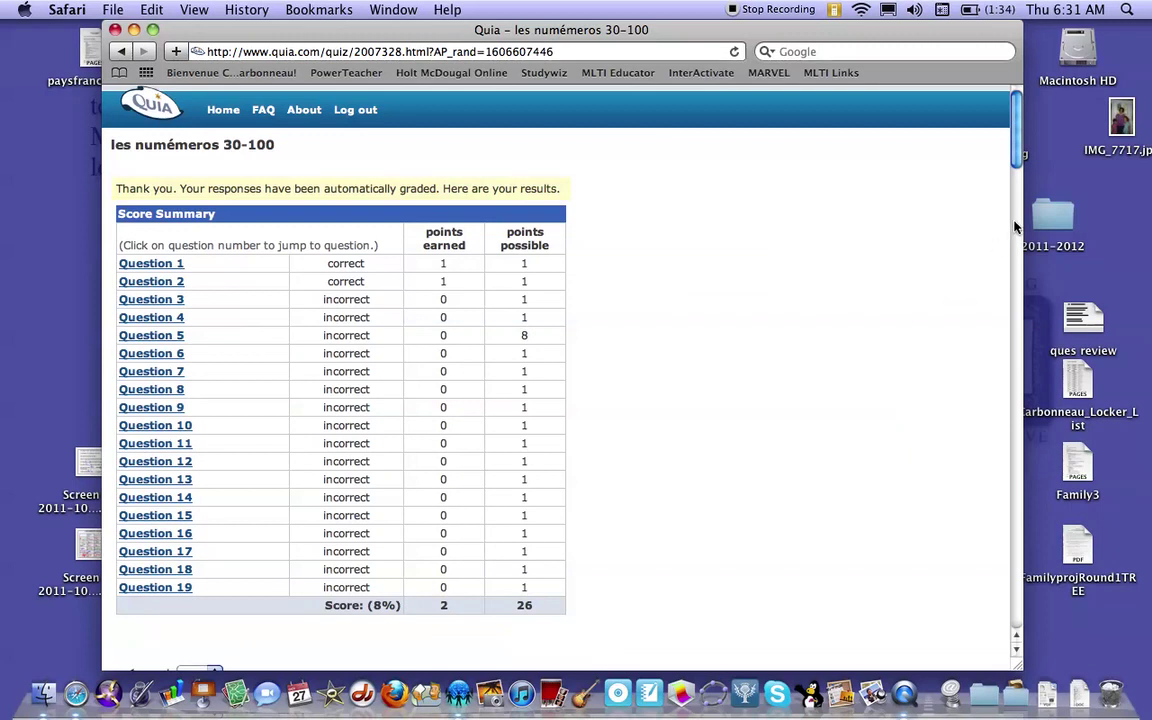
Step: Scroll past the graded '30-100' answers and finish, returning to Student Zone with both scores
mouse_move(1019, 157)
left_mouse_down()
mouse_move(985, 334)
mouse_move(1000, 530)
mouse_move(979, 543)
mouse_move(972, 646)
left_mouse_up()
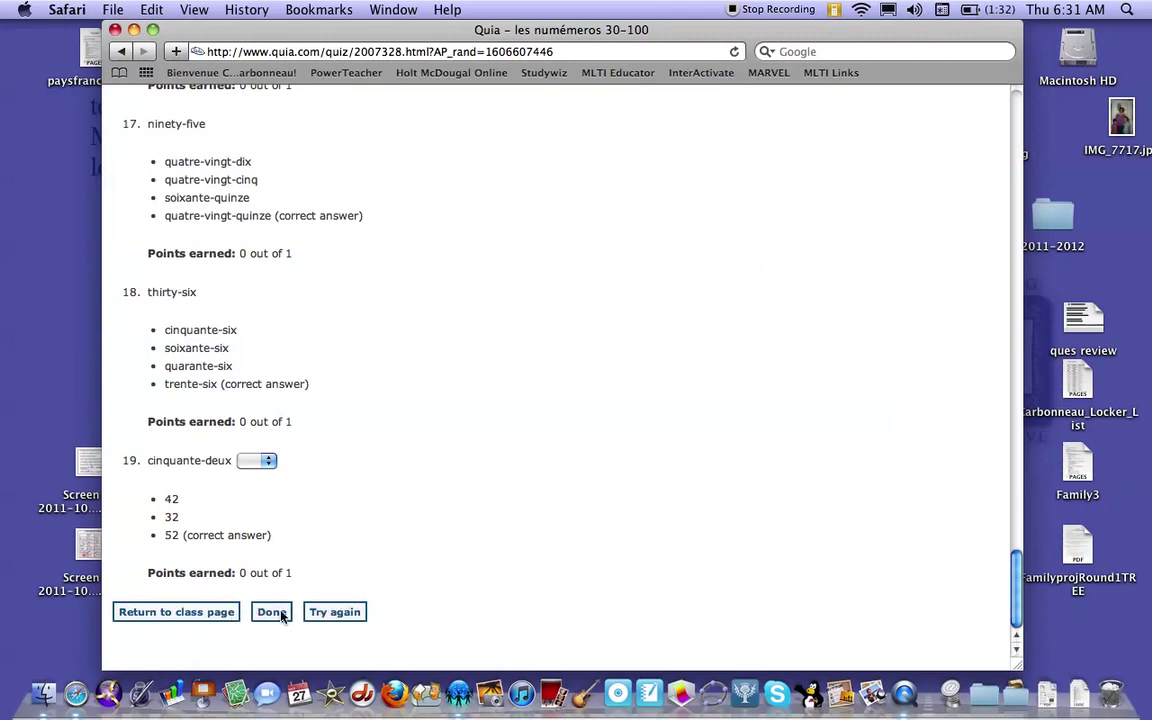
left_click(282, 616)
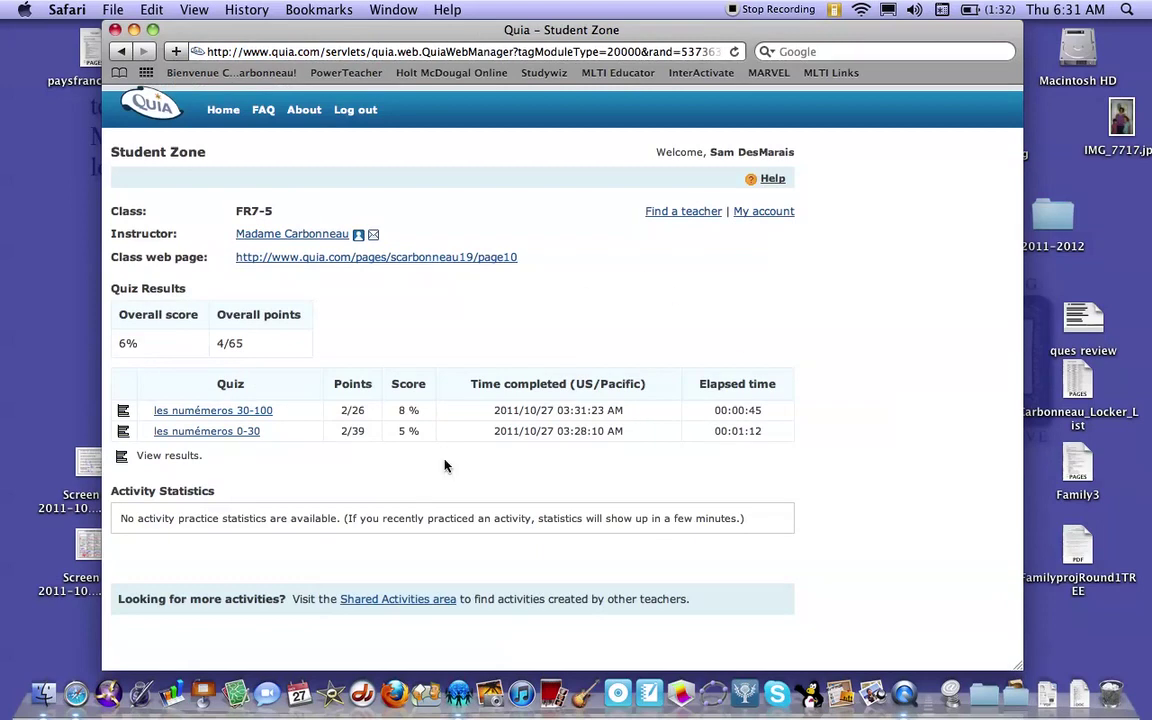